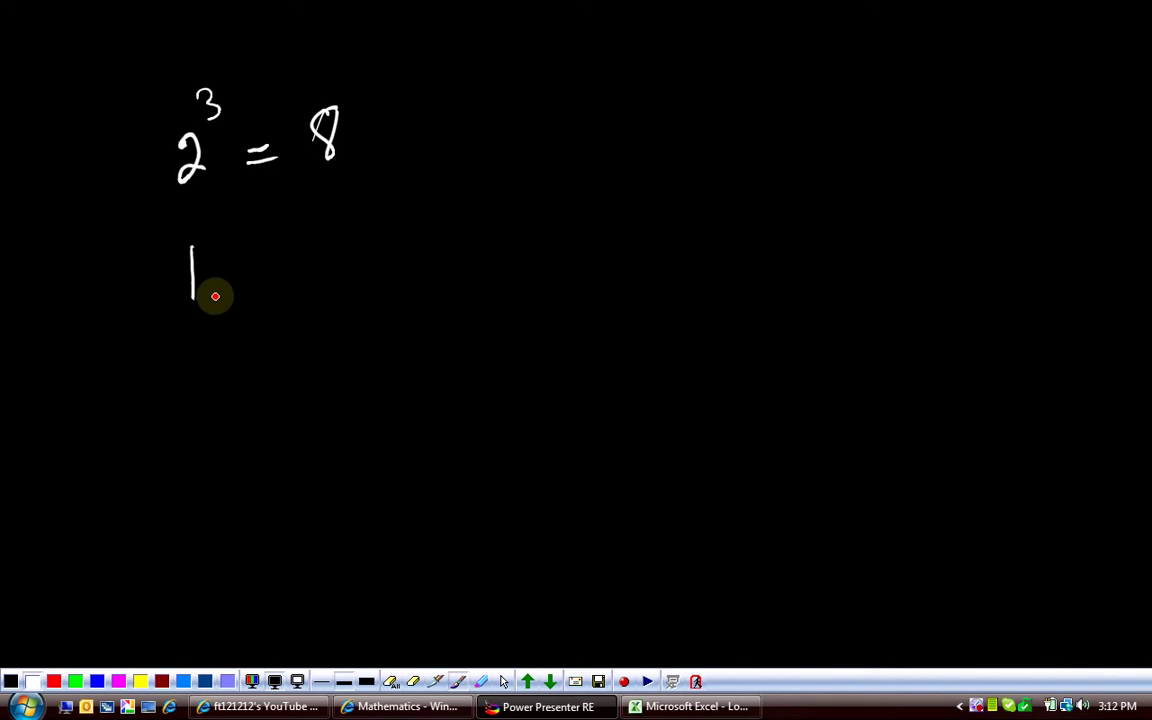
Step: Finish handwriting the equation log 8 to base 2 = 3 and circle it together with 2^3 = 8
mouse_move(306, 250)
left_mouse_down()
mouse_move(290, 261)
mouse_move(296, 250)
left_mouse_up()
left_click_drag(296, 318, 323, 332)
mouse_move(344, 275)
left_mouse_down()
mouse_move(368, 266)
mouse_move(375, 278)
left_mouse_up()
left_click_drag(395, 248, 404, 275)
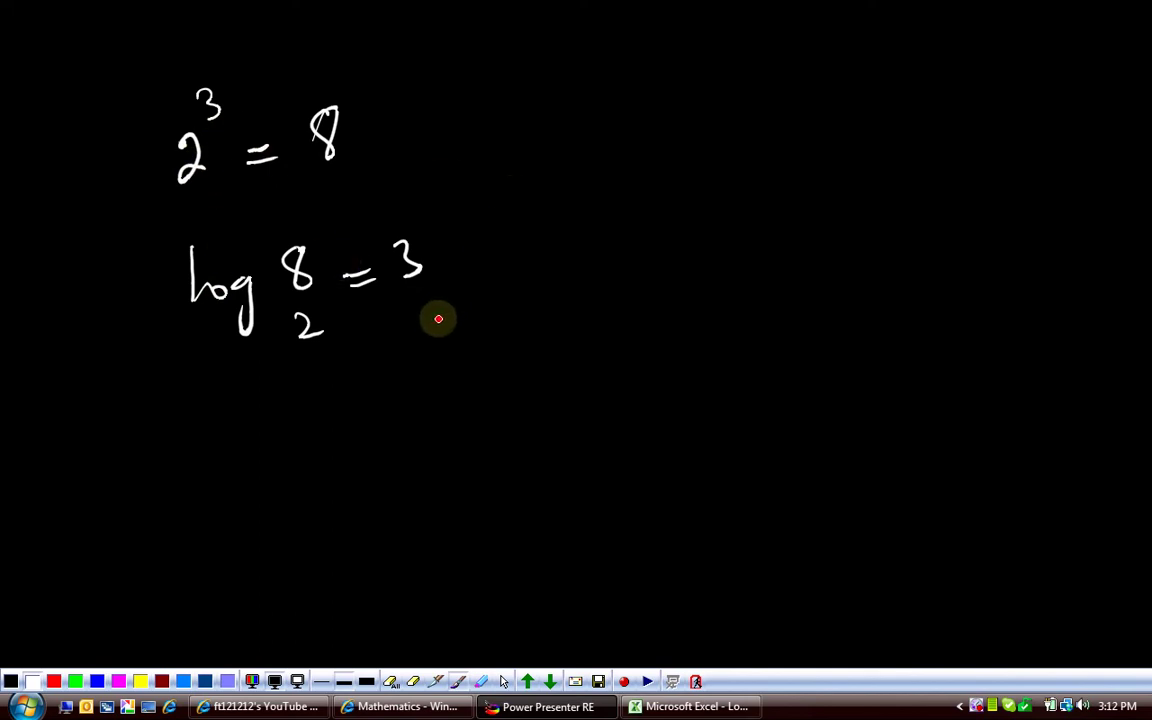
mouse_move(278, 428)
left_mouse_down()
mouse_move(527, 105)
mouse_move(224, 46)
mouse_move(345, 396)
left_mouse_up()
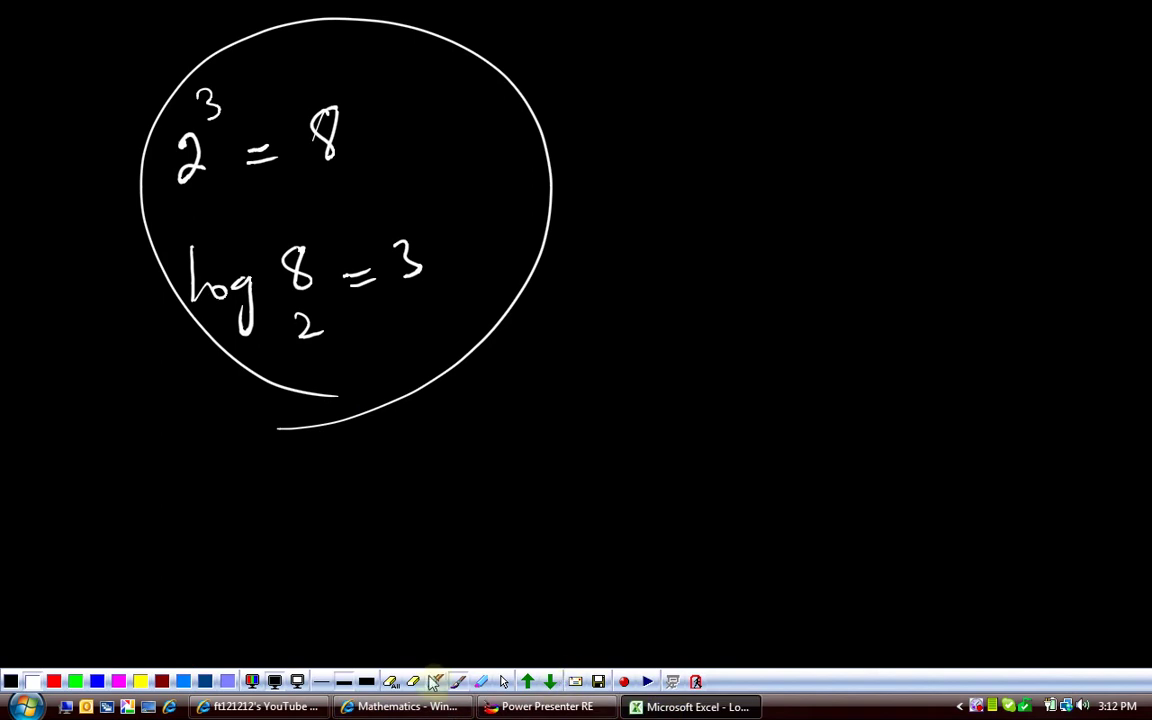
Step: Switch to the Logarithms workbook in Excel to look at the Base column, and return to the black drawing board
left_click(505, 681)
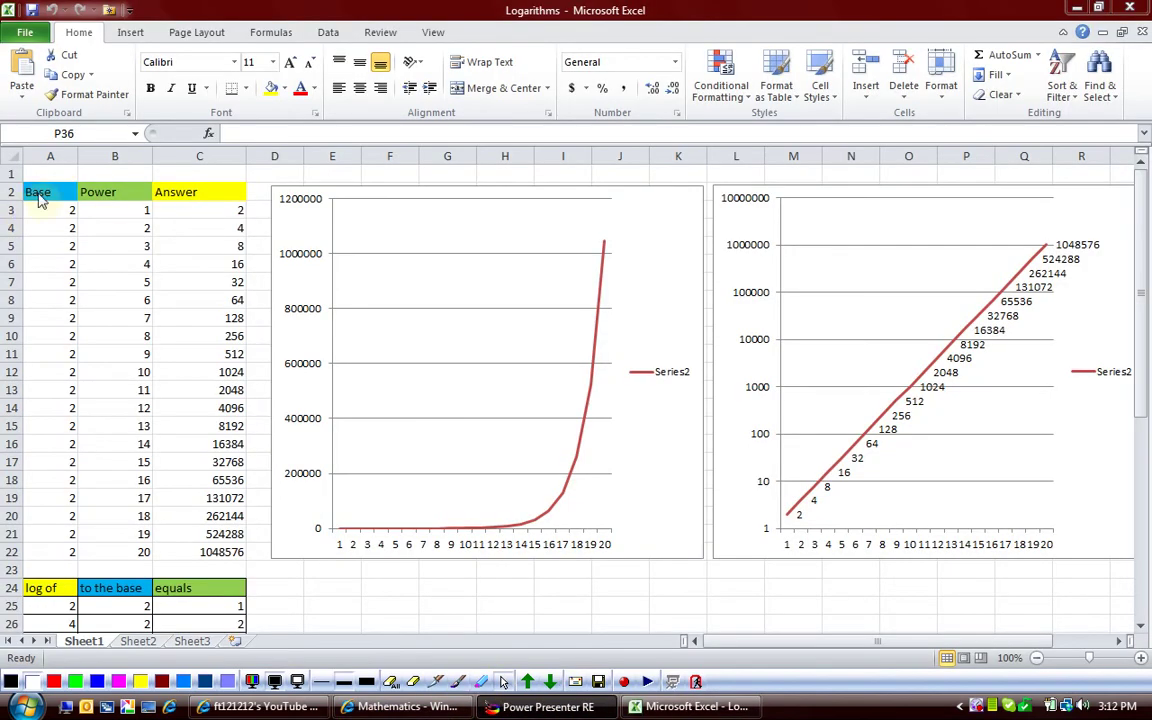
left_click(42, 203)
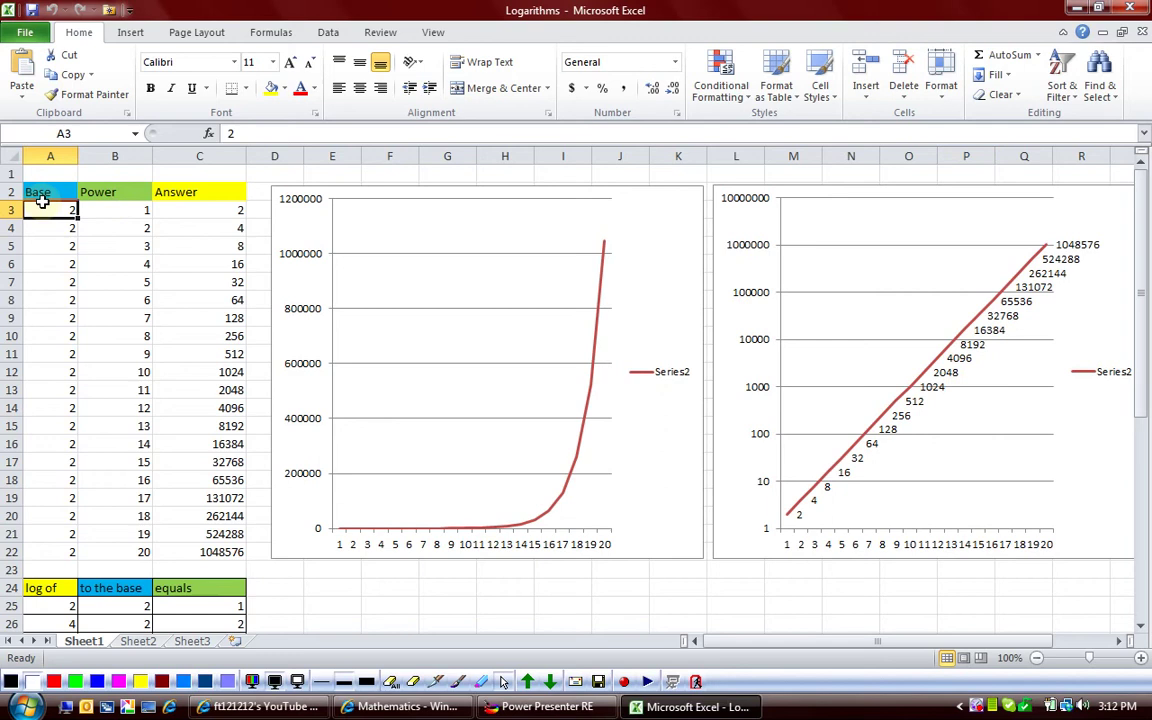
left_click(461, 684)
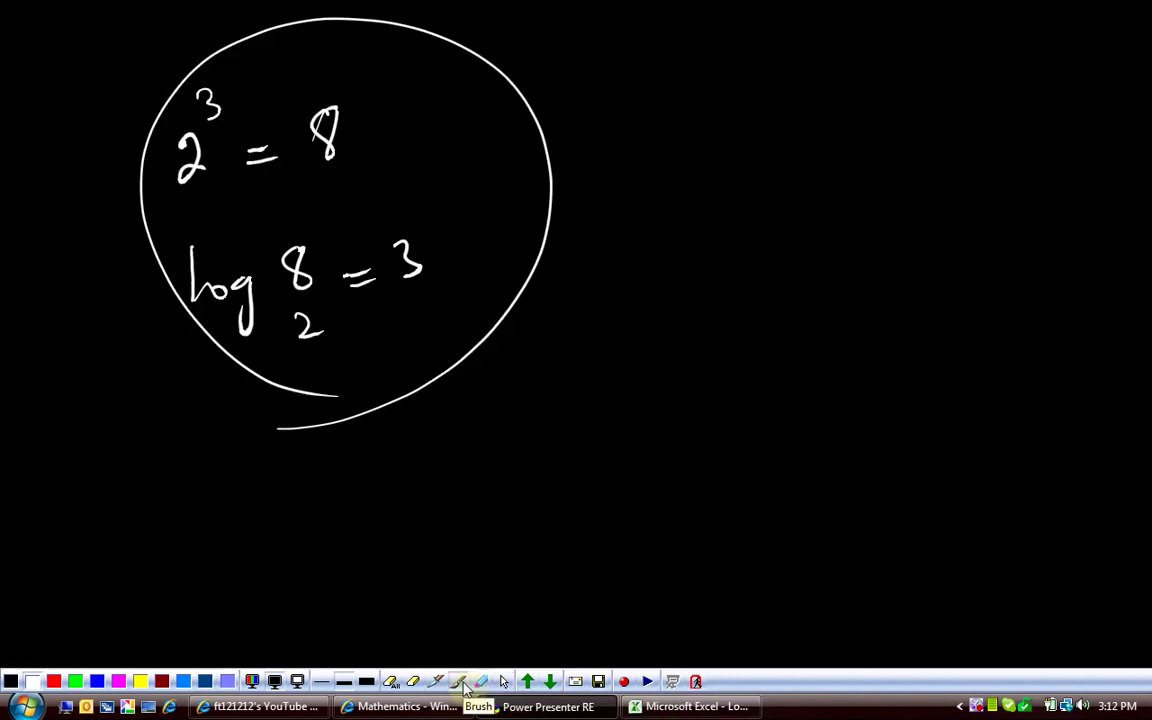
Step: Handwrite a column of powers of 2 beside the circle: 2^0, 2^1, 2^2, 2^3, 2^4, 2^5 and 2^20
mouse_move(600, 115)
left_mouse_down()
mouse_move(617, 113)
mouse_move(625, 144)
left_mouse_up()
left_click_drag(632, 90, 640, 101)
mouse_move(610, 190)
left_mouse_down()
mouse_move(607, 216)
mouse_move(635, 215)
left_mouse_up()
left_click_drag(651, 167, 653, 182)
mouse_move(608, 258)
left_mouse_down()
mouse_move(617, 285)
mouse_move(633, 290)
left_mouse_up()
left_click_drag(632, 240, 650, 258)
mouse_move(650, 258)
left_mouse_down()
mouse_move(609, 352)
mouse_move(632, 350)
mouse_move(640, 330)
left_mouse_up()
mouse_move(617, 385)
left_mouse_down()
mouse_move(630, 420)
mouse_move(648, 396)
left_mouse_up()
mouse_move(613, 452)
left_mouse_down()
mouse_move(612, 483)
mouse_move(632, 486)
left_mouse_up()
mouse_move(644, 448)
left_mouse_down()
mouse_move(645, 463)
mouse_move(653, 446)
left_mouse_up()
mouse_move(613, 610)
left_mouse_down()
mouse_move(609, 638)
mouse_move(632, 640)
left_mouse_up()
mouse_move(627, 600)
left_mouse_down()
mouse_move(640, 612)
mouse_move(647, 600)
left_mouse_up()
Step: Write the results 1, 2, 4, 8, 16 and 32 beside the powers 2^0 to 2^5 and draw a vertical dividing line after them
left_click_drag(664, 125, 716, 130)
mouse_move(672, 200)
left_mouse_down()
mouse_move(733, 198)
mouse_move(735, 214)
left_mouse_up()
left_click_drag(680, 272, 722, 284)
left_click_drag(676, 329, 698, 327)
mouse_move(678, 339)
left_mouse_down()
mouse_move(700, 337)
mouse_move(715, 316)
left_mouse_up()
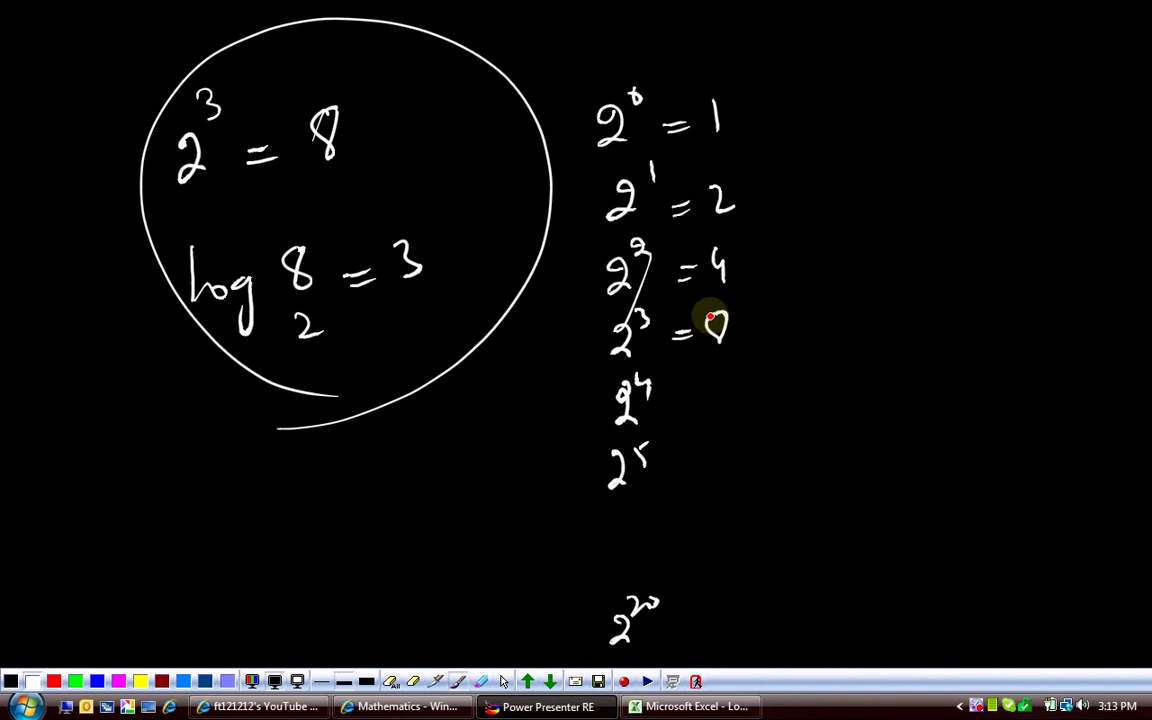
left_click_drag(682, 400, 698, 397)
mouse_move(716, 380)
left_mouse_down()
mouse_move(717, 398)
mouse_move(730, 390)
left_mouse_up()
left_click_drag(686, 473, 708, 466)
mouse_move(688, 481)
left_mouse_down()
mouse_move(724, 468)
mouse_move(736, 478)
left_mouse_up()
left_click_drag(750, 454, 771, 455)
left_click_drag(817, 70, 833, 584)
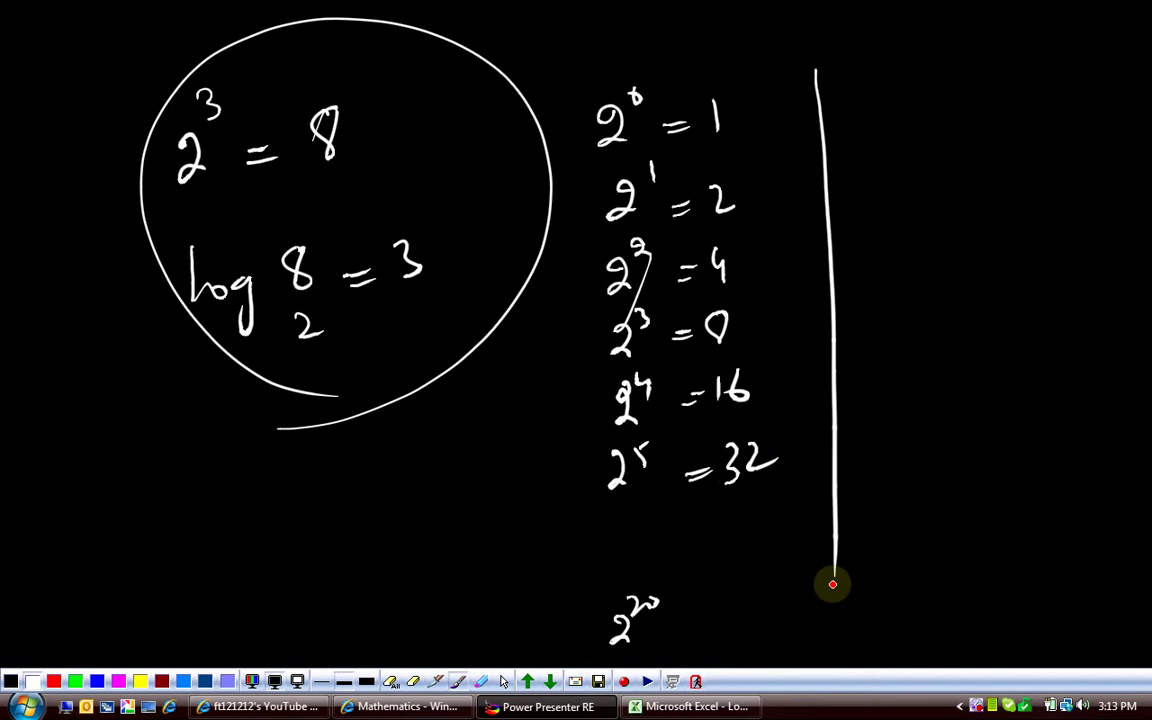
Step: Change the pen colour to green and write log 1 to base 2 = 0 beyond the dividing line
left_click(75, 681)
mouse_move(857, 78)
left_mouse_down()
mouse_move(859, 105)
mouse_move(874, 93)
left_mouse_up()
mouse_move(889, 97)
left_mouse_down()
mouse_move(895, 90)
mouse_move(901, 131)
left_mouse_up()
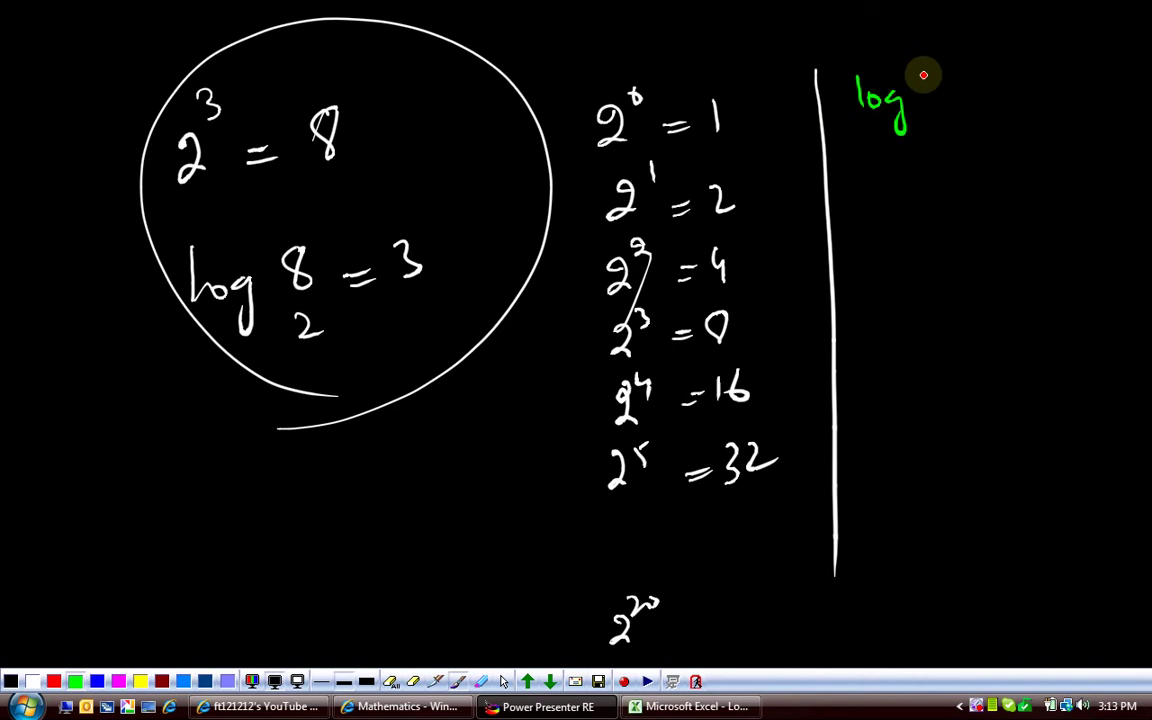
left_click_drag(923, 78, 925, 101)
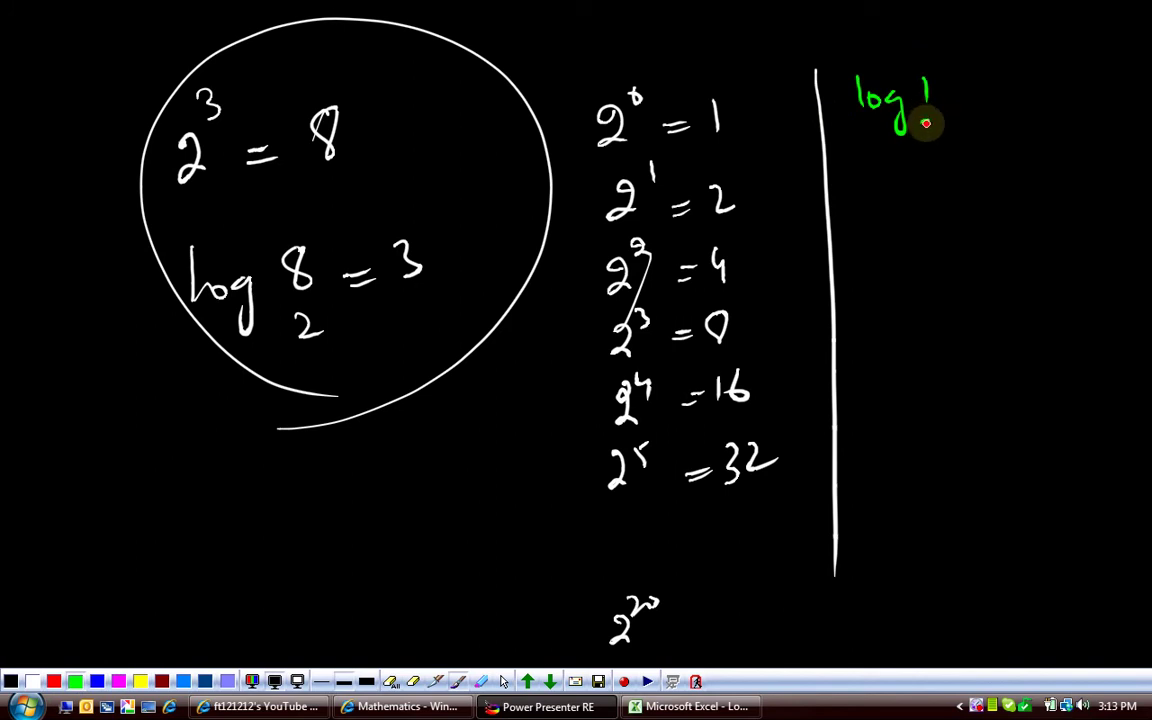
left_click_drag(922, 116, 941, 129)
left_click_drag(950, 96, 966, 93)
left_click_drag(953, 103, 970, 100)
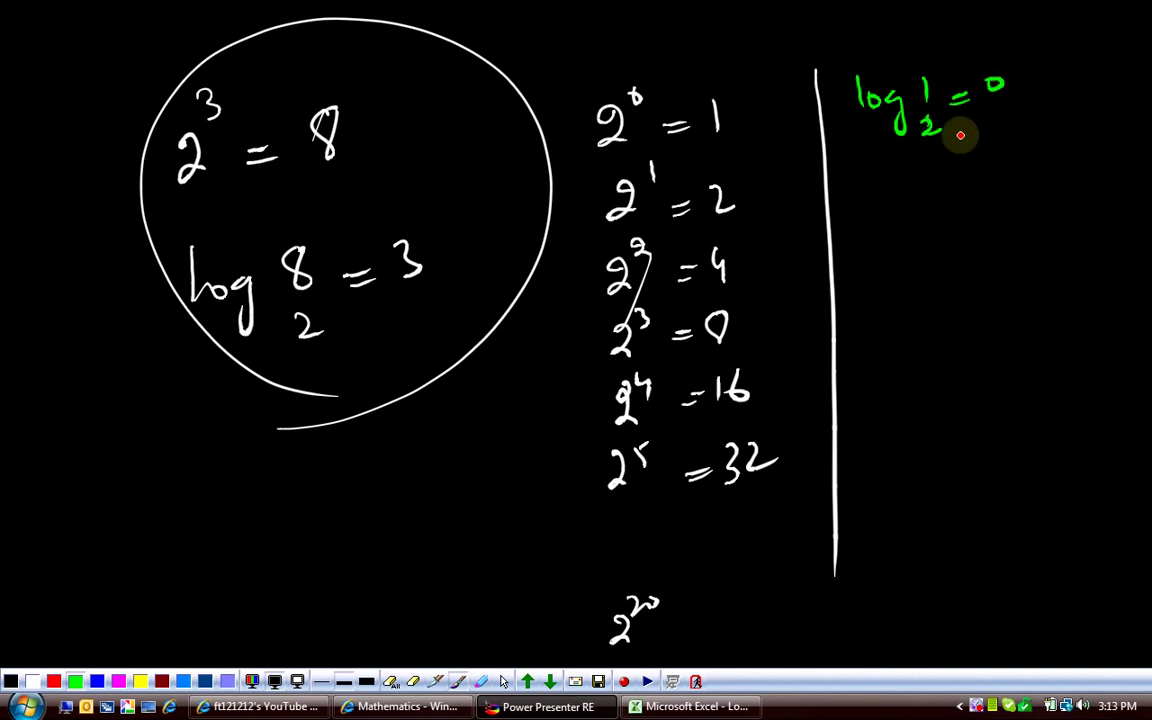
Step: Write log 2 to base 2 = 1 and log 4 to base 2 = 2 beneath the first logarithm
left_click_drag(883, 176, 884, 201)
mouse_move(898, 184)
left_mouse_down()
mouse_move(920, 183)
mouse_move(909, 223)
mouse_move(954, 190)
mouse_move(1006, 188)
left_mouse_up()
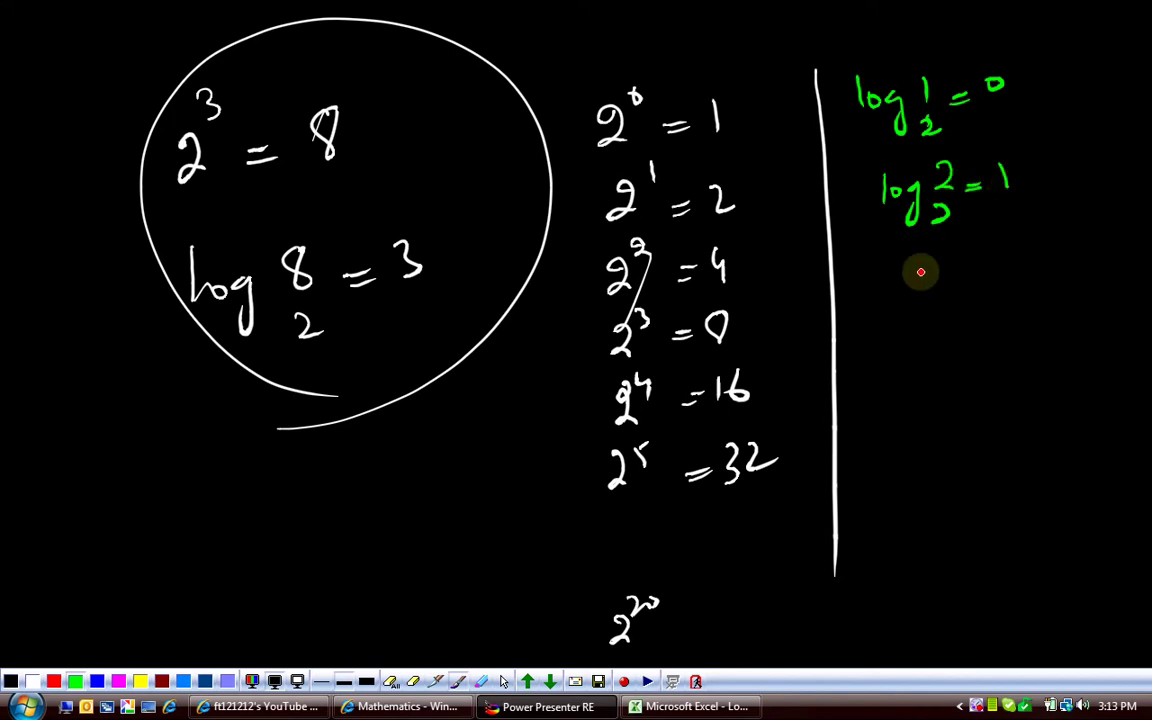
left_click_drag(896, 263, 898, 292)
mouse_move(908, 282)
left_mouse_down()
mouse_move(924, 282)
mouse_move(922, 318)
left_mouse_up()
mouse_move(944, 265)
left_mouse_down()
mouse_move(966, 314)
mouse_move(998, 275)
left_mouse_up()
left_click_drag(984, 286, 1022, 288)
Step: Write log 8 to base 2 = 3 and draw lines linking the first four powers to their logarithms
left_click_drag(909, 353, 909, 375)
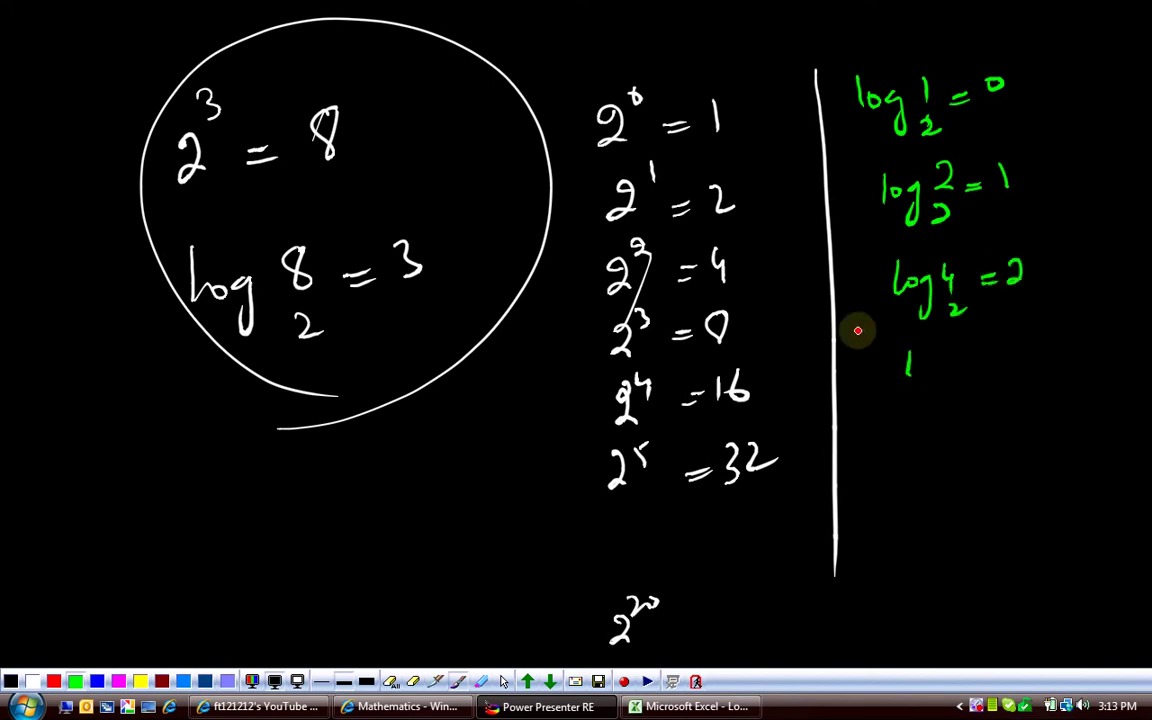
left_click_drag(745, 118, 830, 107)
left_click_drag(760, 197, 852, 185)
left_click_drag(753, 264, 850, 268)
mouse_move(745, 310)
left_mouse_down()
mouse_move(866, 360)
mouse_move(948, 370)
mouse_move(980, 347)
mouse_move(970, 392)
mouse_move(1026, 358)
mouse_move(1041, 368)
left_mouse_up()
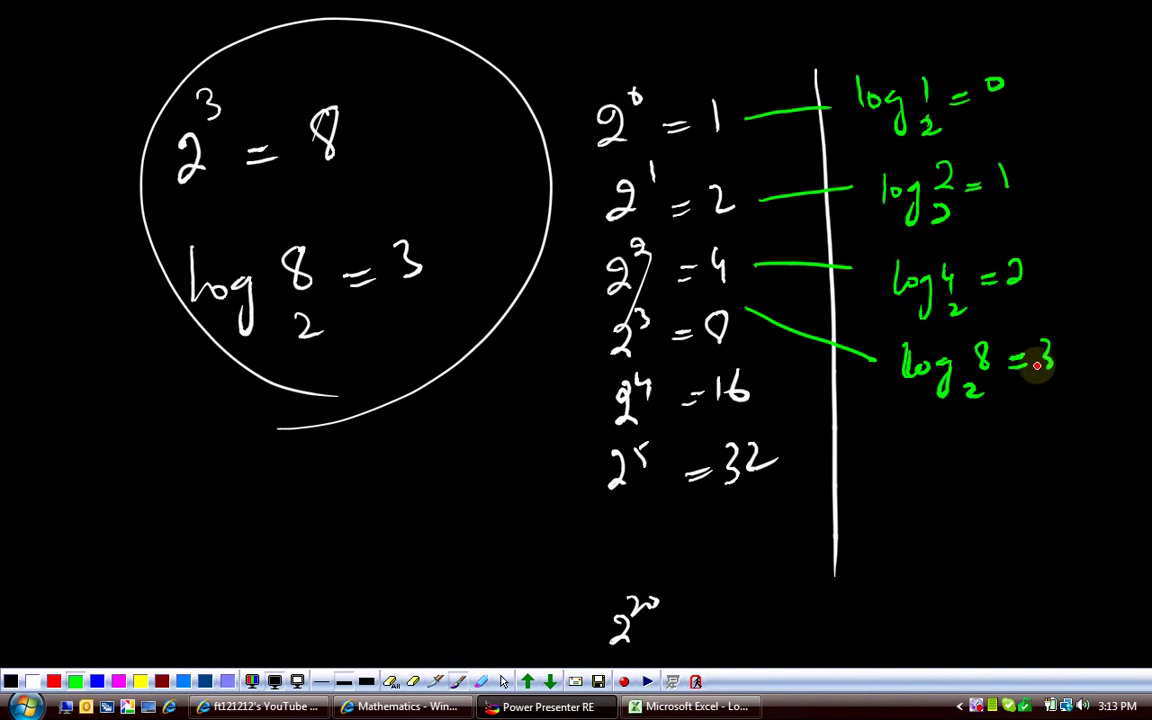
Step: Draw a line from 2^4 = 16 across the divider and write log 16 to base 2 = 4 at its end
left_click_drag(780, 391, 900, 437)
mouse_move(903, 425)
left_mouse_down()
mouse_move(906, 441)
mouse_move(925, 442)
mouse_move(934, 478)
left_mouse_up()
mouse_move(985, 428)
left_mouse_down()
mouse_move(987, 448)
mouse_move(992, 440)
left_mouse_up()
left_click_drag(962, 479, 980, 480)
left_click_drag(1017, 441, 1038, 439)
mouse_move(1016, 454)
left_mouse_down()
mouse_move(1062, 442)
mouse_move(1054, 458)
left_mouse_up()
Step: Connect 2^5 = 32 across the divider and write log 32 to base 2 = 5
left_click_drag(866, 470, 923, 514)
mouse_move(812, 471)
left_mouse_down()
mouse_move(930, 514)
mouse_move(995, 515)
mouse_move(1030, 530)
left_mouse_up()
left_click_drag(997, 548, 1072, 535)
left_click_drag(1074, 503, 1088, 496)
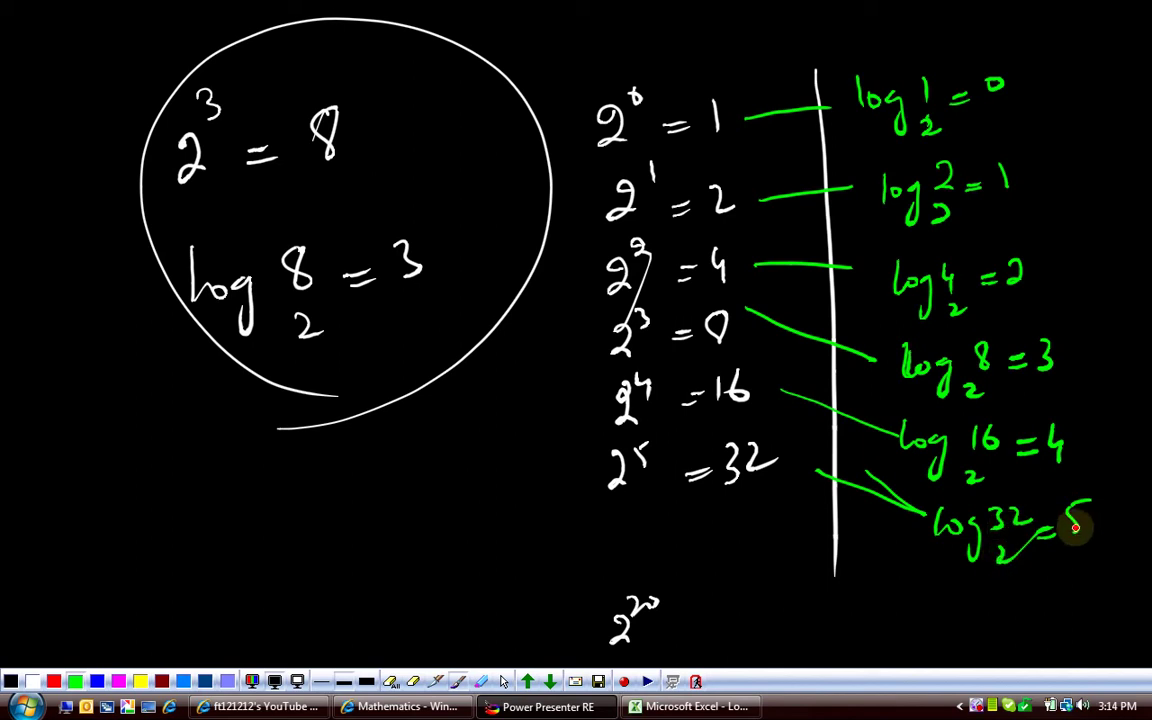
Step: Draw a line from 2^20 and write log of an empty box to base 2 = 20 at its end
mouse_move(712, 622)
left_mouse_down()
mouse_move(945, 609)
mouse_move(966, 640)
left_mouse_up()
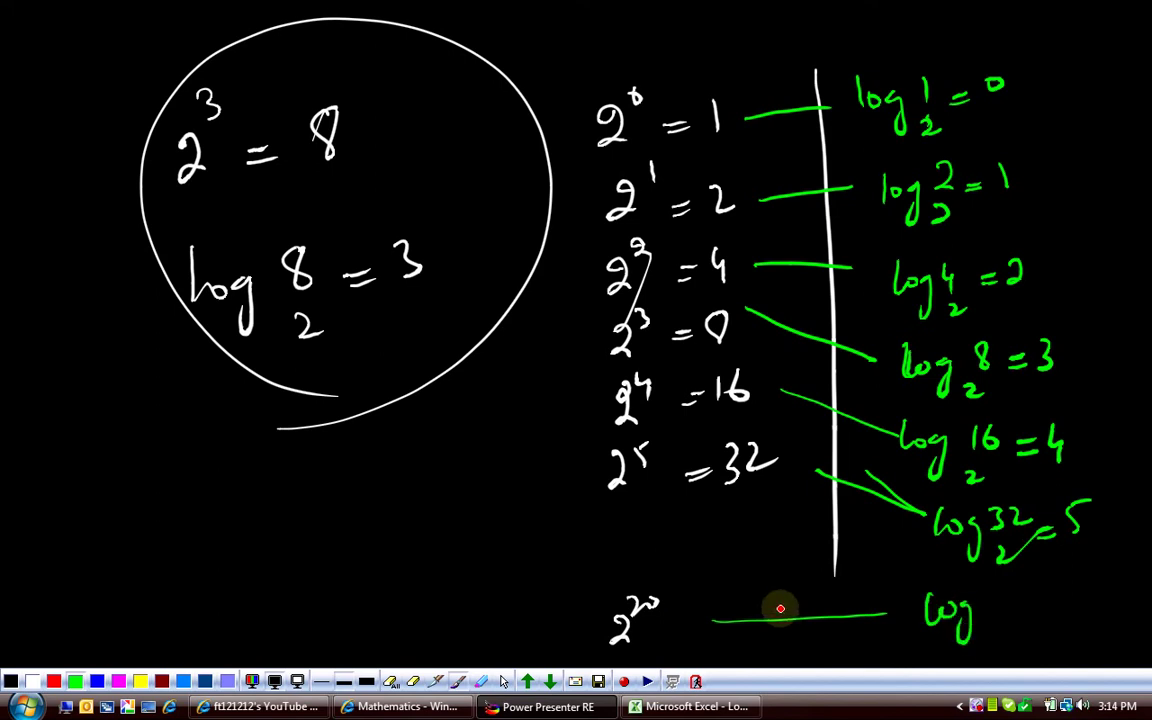
left_click_drag(743, 608, 856, 625)
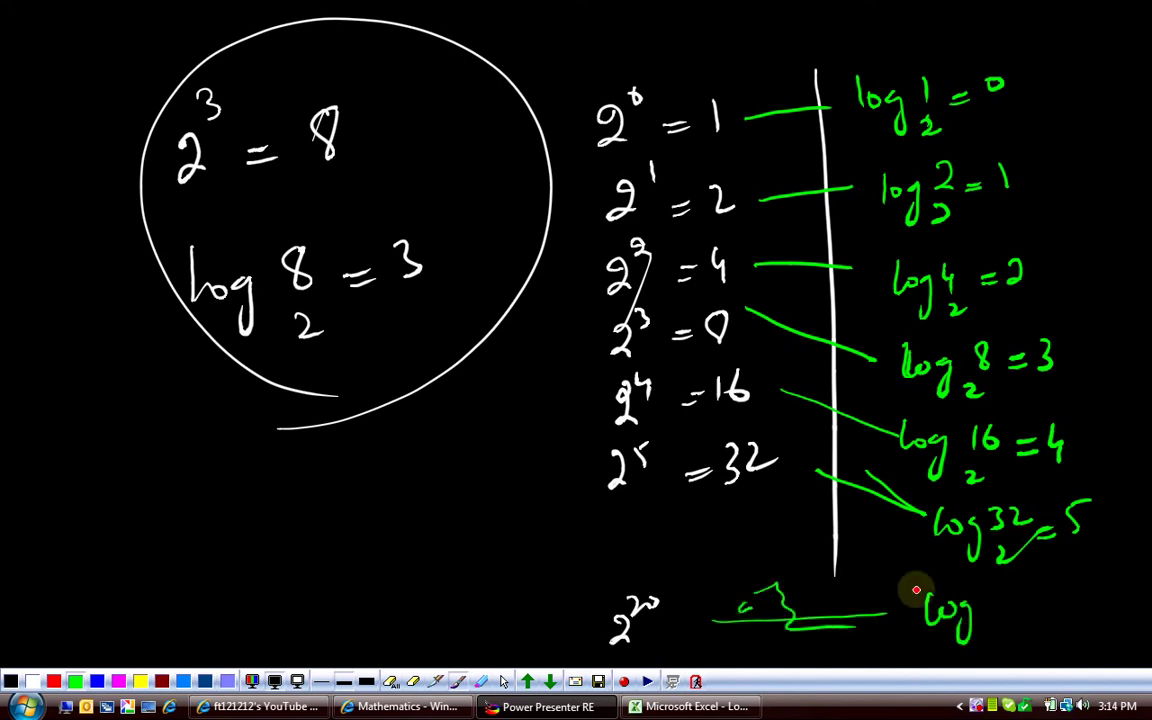
mouse_move(999, 600)
left_mouse_down()
mouse_move(1022, 594)
mouse_move(990, 628)
mouse_move(999, 652)
left_mouse_up()
left_click_drag(1046, 608, 1066, 606)
left_click_drag(1048, 619, 1086, 618)
left_click_drag(1096, 598, 1088, 598)
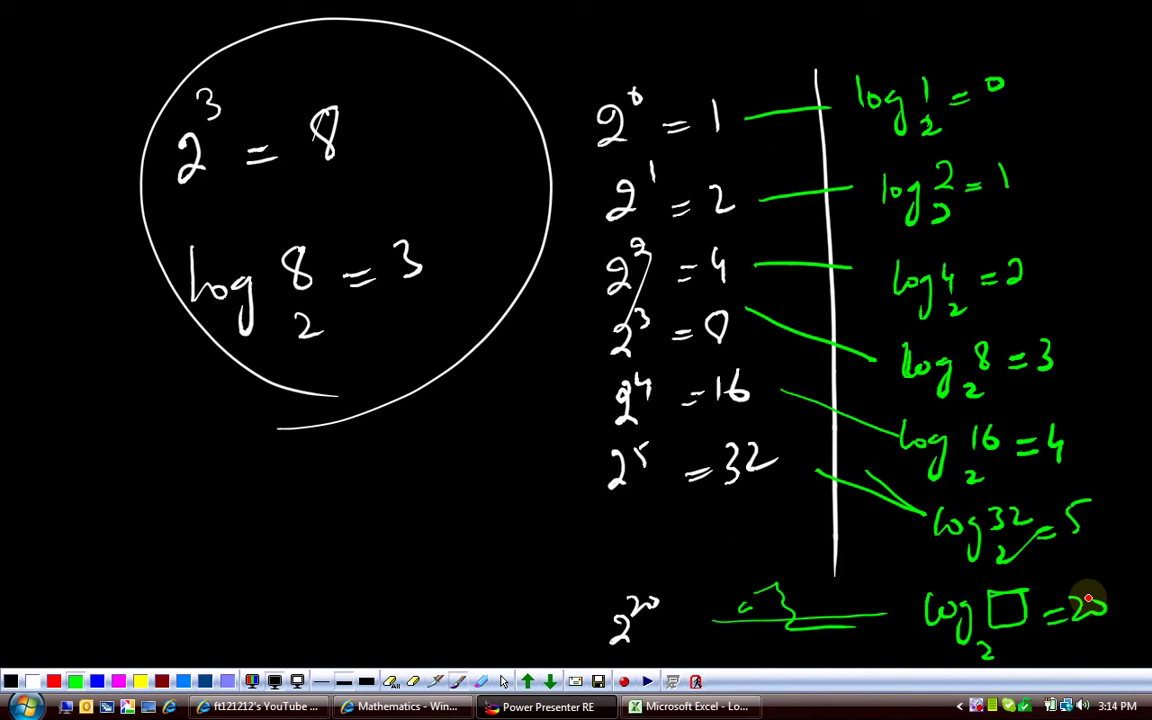
Step: Draw opposing arrows between the two column heads and a thick-edged coin shape with its sides labelled Exp and log
mouse_move(690, 92)
left_mouse_down()
mouse_move(805, 33)
mouse_move(824, 45)
mouse_move(678, 55)
left_mouse_up()
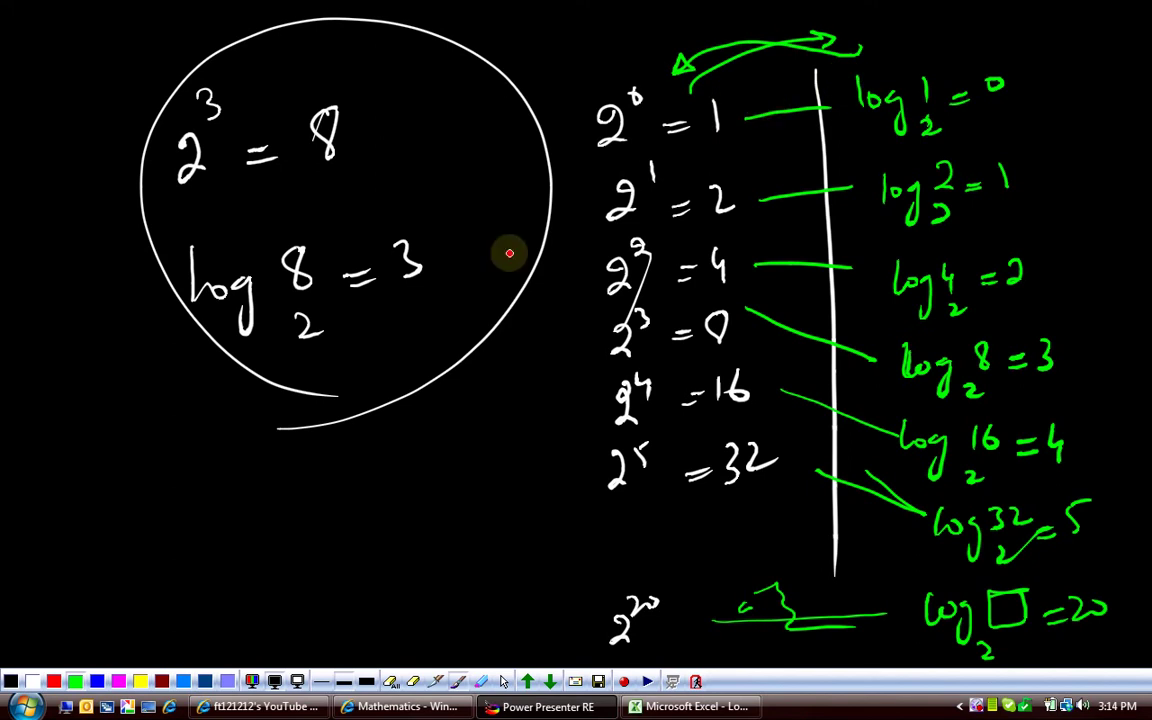
mouse_move(485, 418)
left_mouse_down()
mouse_move(473, 566)
mouse_move(514, 524)
mouse_move(481, 418)
mouse_move(463, 478)
mouse_move(500, 589)
mouse_move(504, 556)
left_mouse_up()
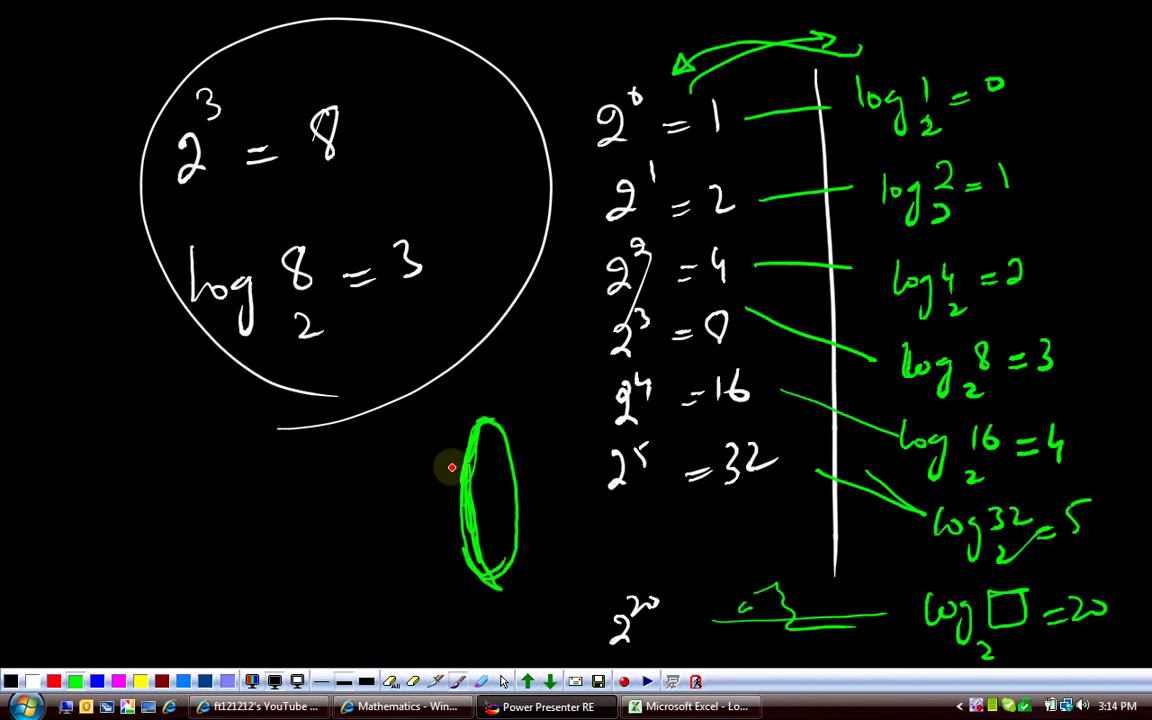
mouse_move(362, 505)
left_mouse_down()
mouse_move(458, 484)
mouse_move(444, 502)
left_mouse_up()
mouse_move(344, 472)
left_mouse_down()
mouse_move(352, 494)
mouse_move(406, 473)
left_mouse_up()
mouse_move(497, 487)
left_mouse_down()
mouse_move(540, 484)
mouse_move(571, 465)
mouse_move(584, 488)
left_mouse_up()
Step: Draw a second coin shape below the circled equations, with its sides labelled as multiplication and addition
mouse_move(152, 414)
left_mouse_down()
mouse_move(177, 424)
mouse_move(150, 428)
left_mouse_up()
left_click_drag(76, 494, 148, 469)
mouse_move(30, 484)
left_mouse_down()
mouse_move(46, 458)
mouse_move(98, 442)
mouse_move(134, 448)
mouse_move(134, 391)
mouse_move(178, 376)
left_mouse_up()
mouse_move(220, 512)
left_mouse_down()
mouse_move(327, 414)
mouse_move(370, 405)
left_mouse_up()
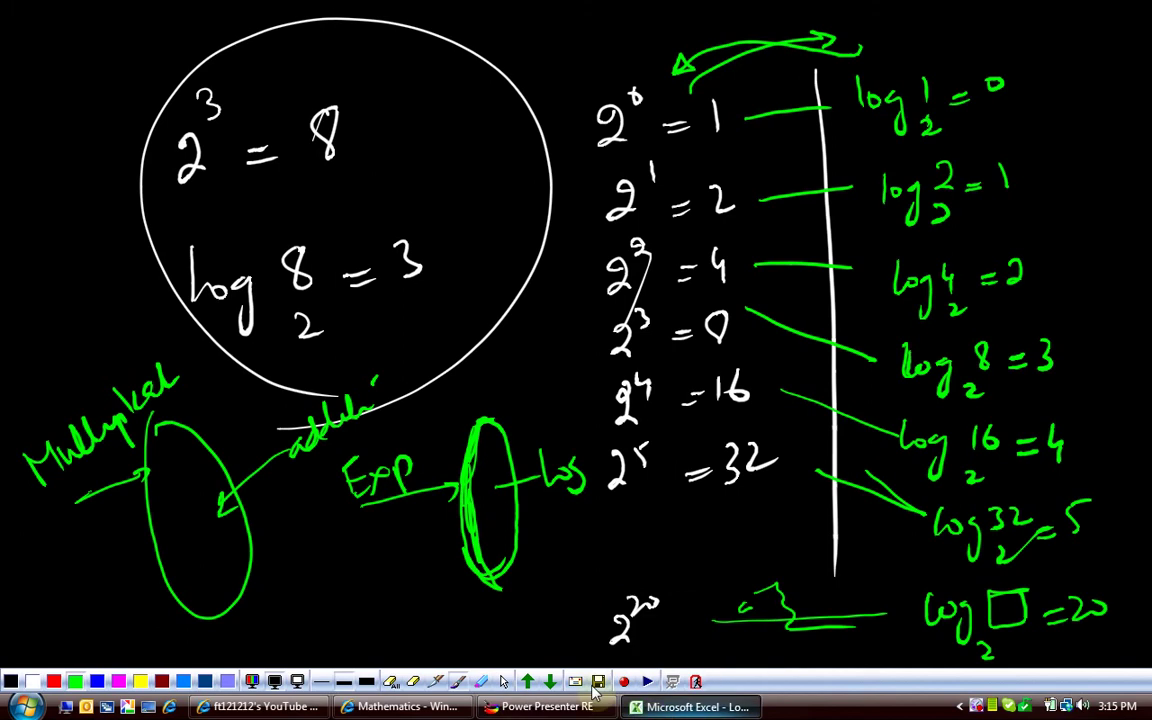
Step: Switch to the Logarithms workbook in Excel and examine the Base, Power and Answer table and the exponential chart
left_click(503, 681)
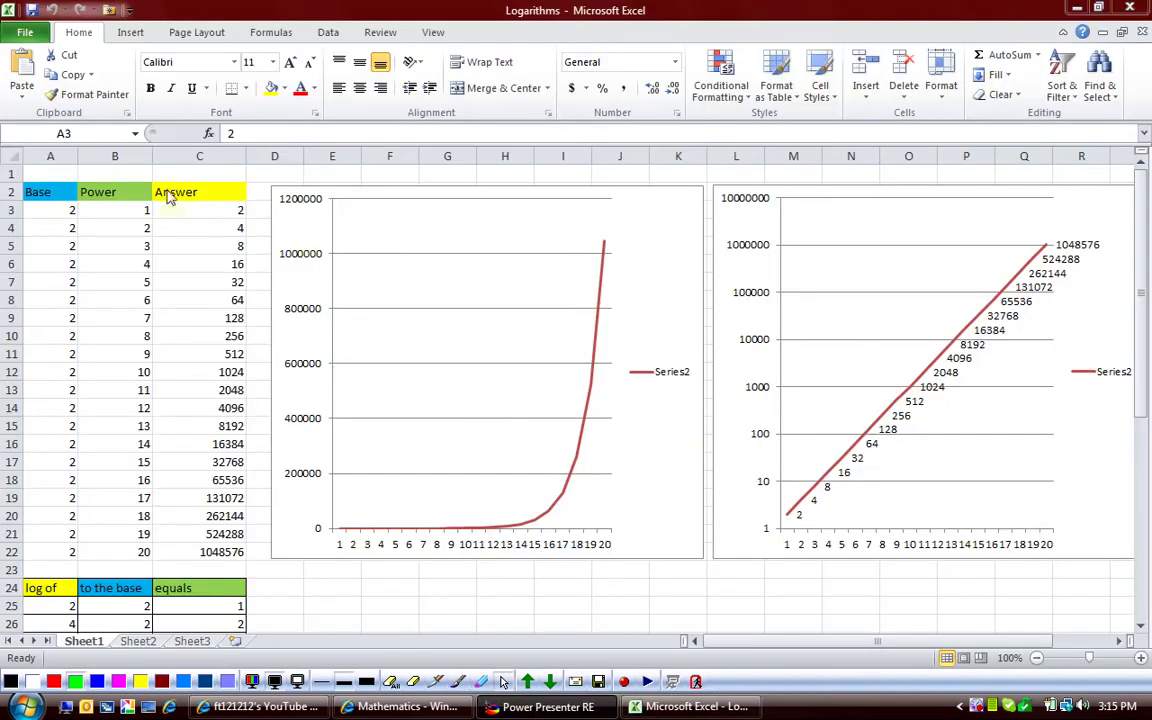
left_click(58, 210)
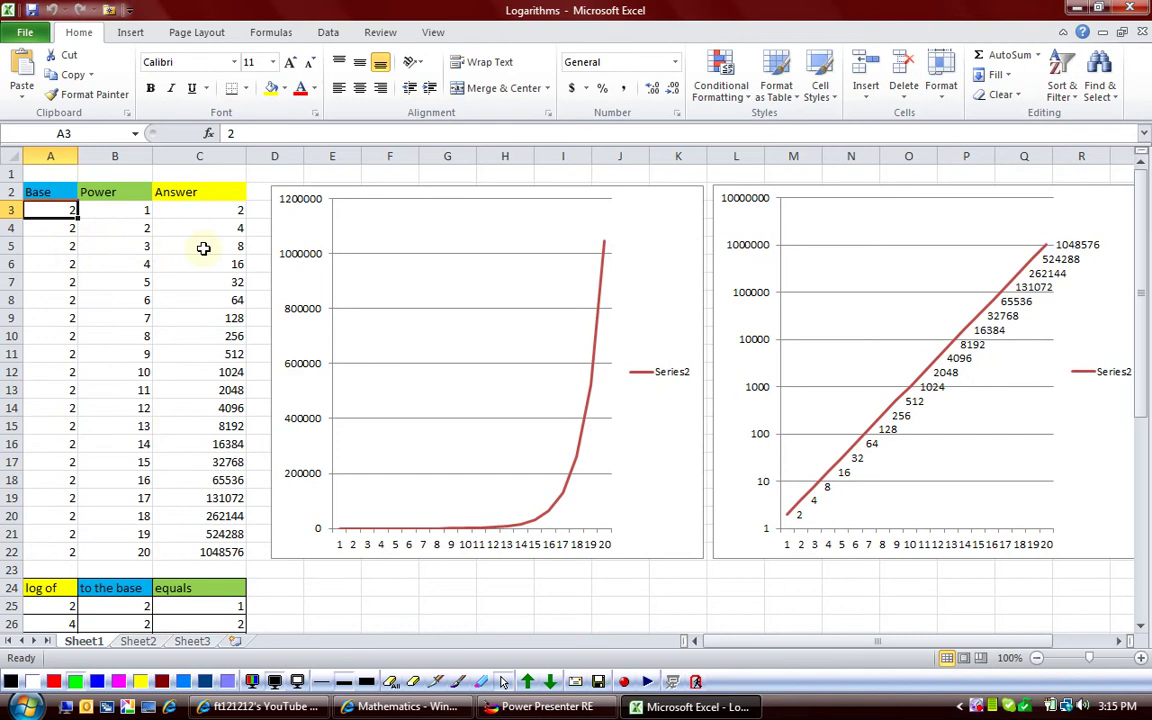
left_click(457, 681)
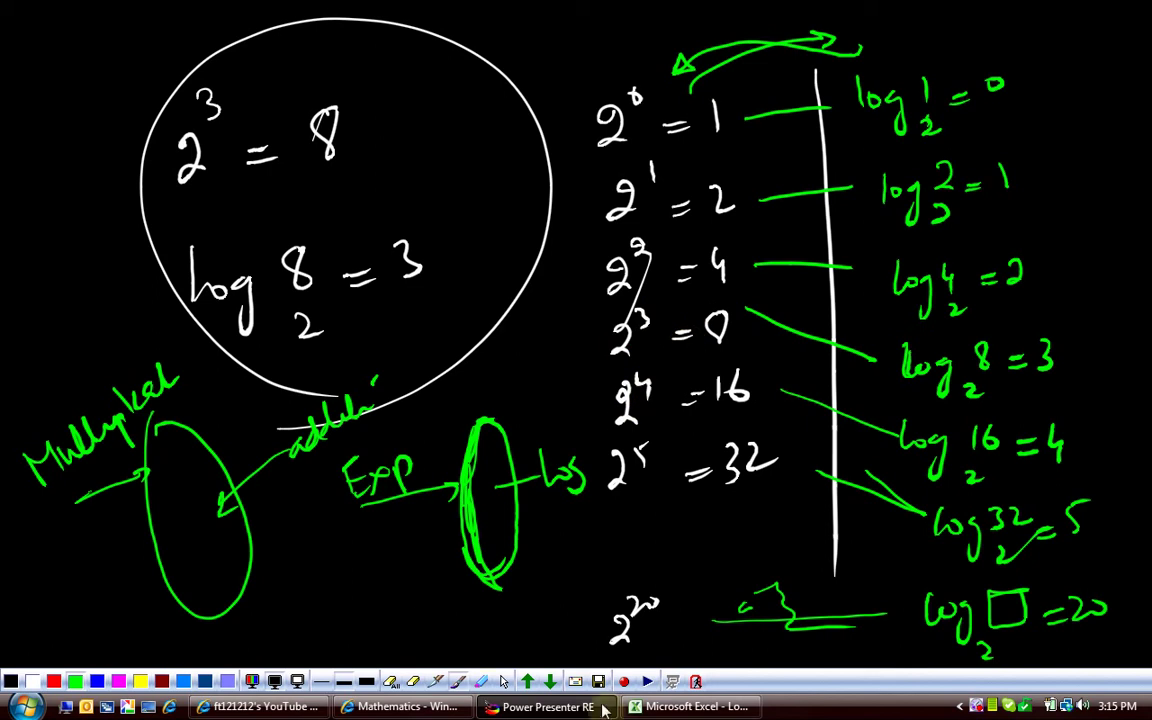
left_click(505, 681)
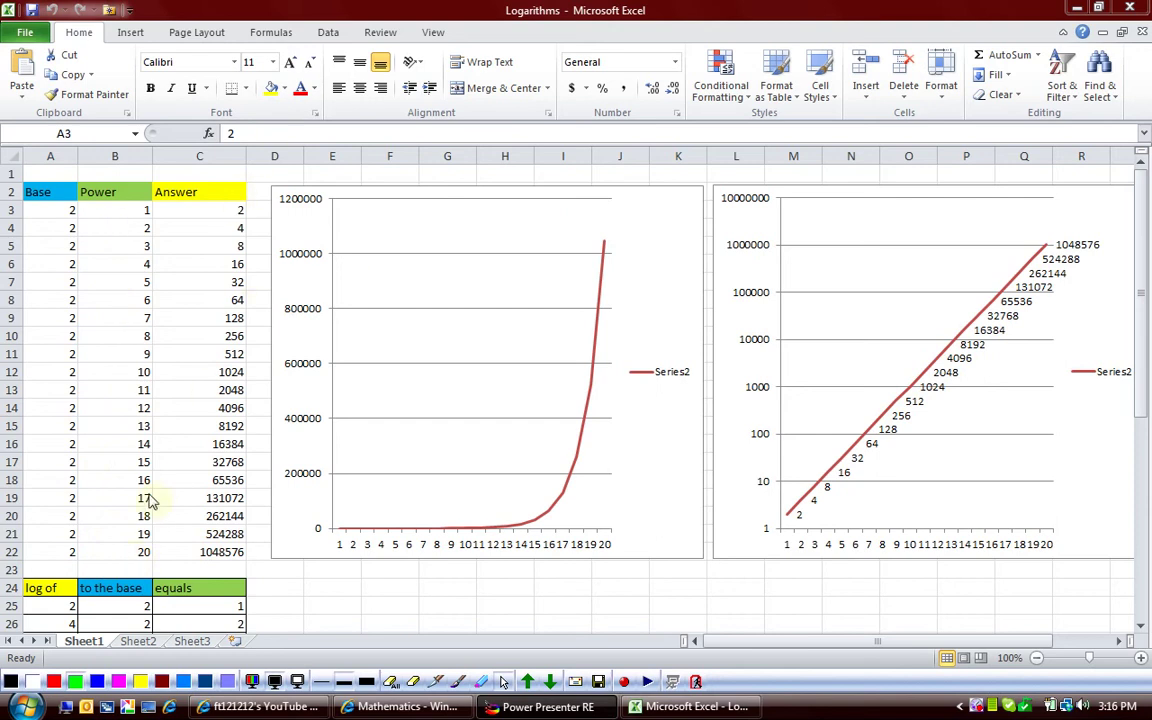
left_click_drag(212, 480, 243, 480)
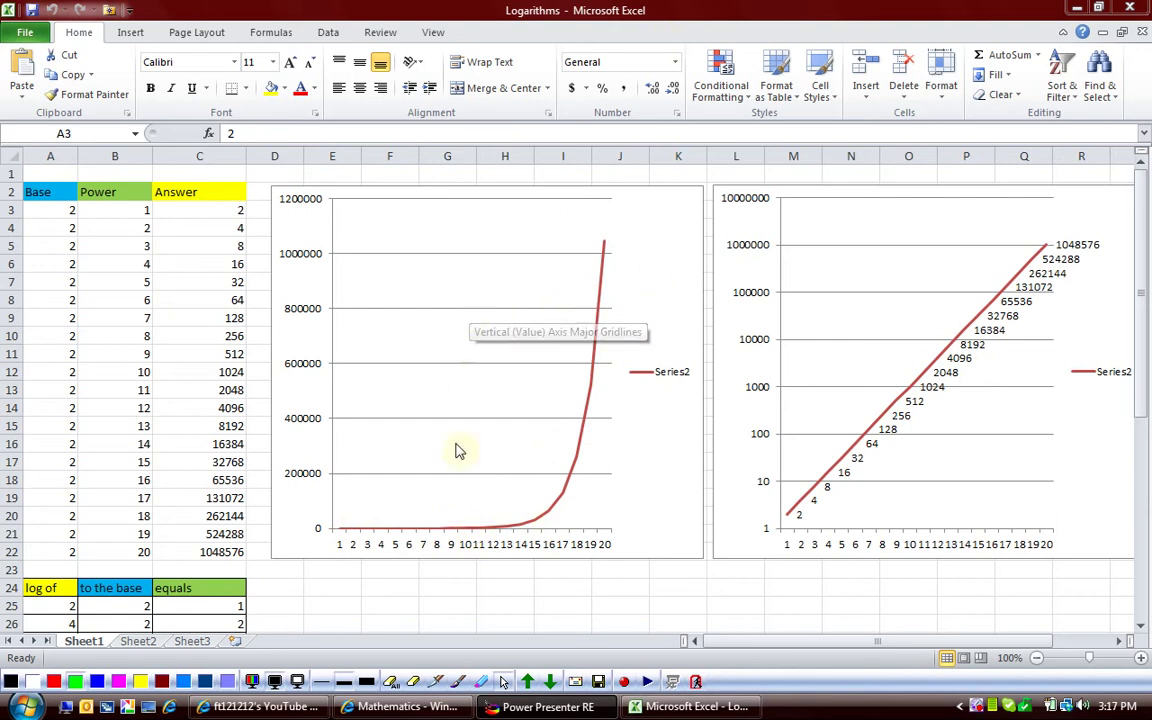
mouse_move(340, 535)
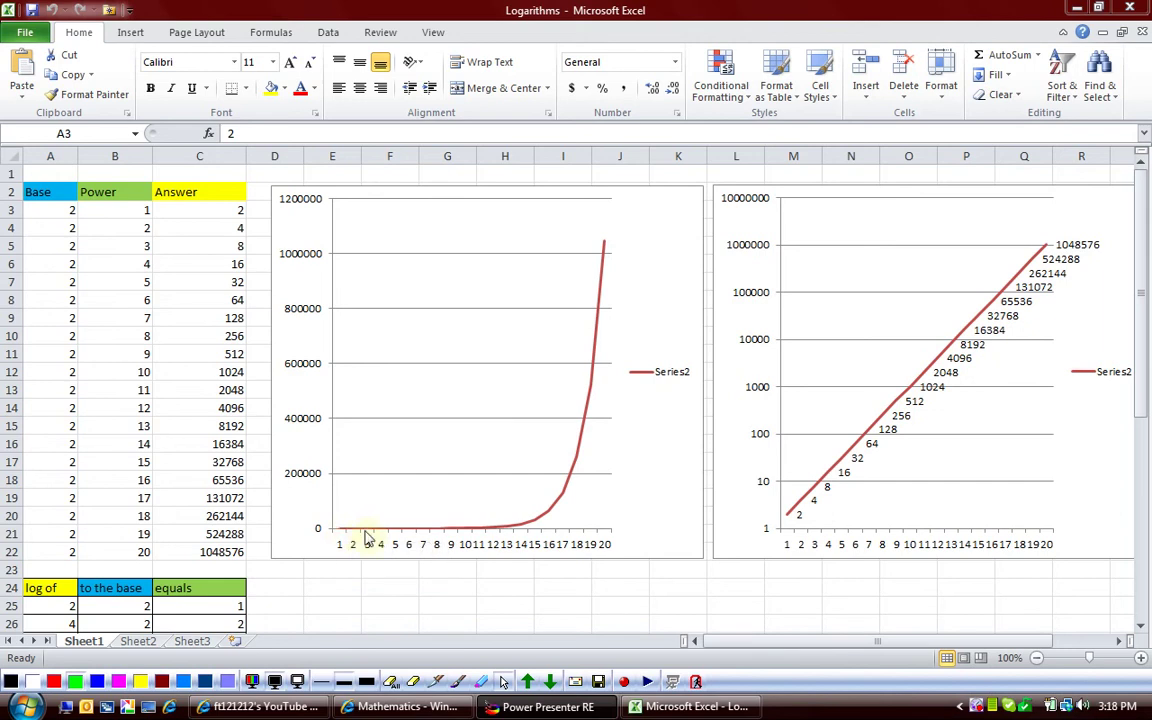
Step: Enlarge the worksheet to 148% to examine the flat beginning of the exponential curve
left_click(1096, 662)
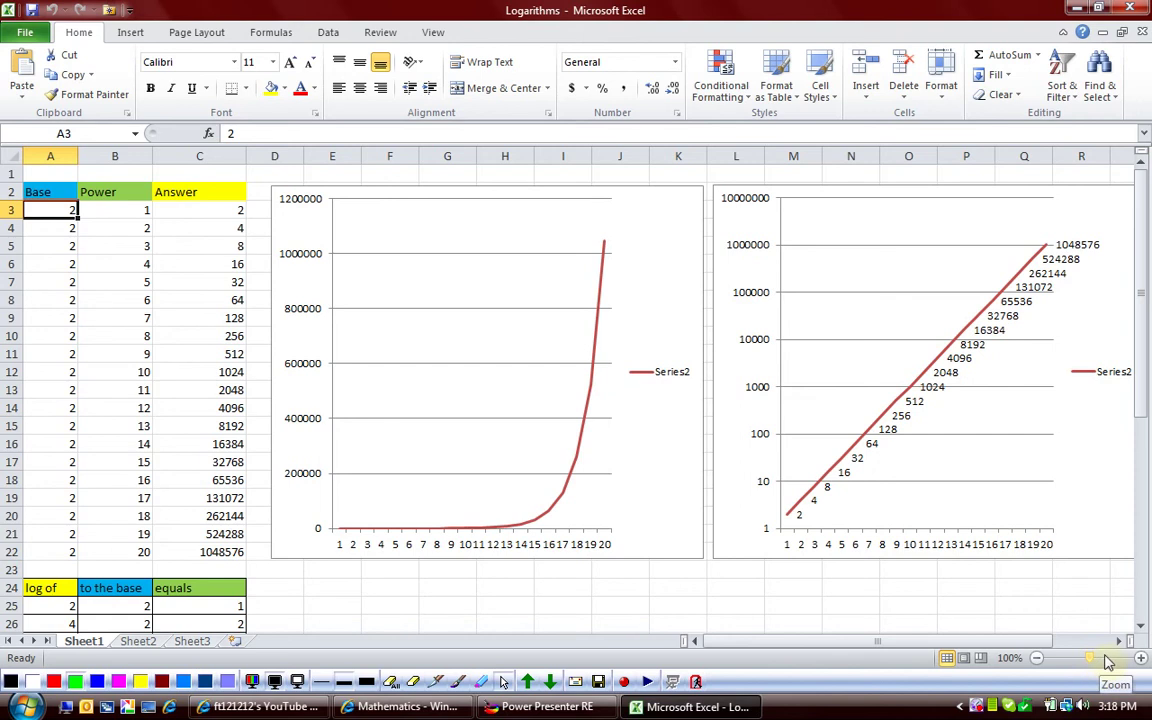
left_click_drag(1100, 662, 1094, 666)
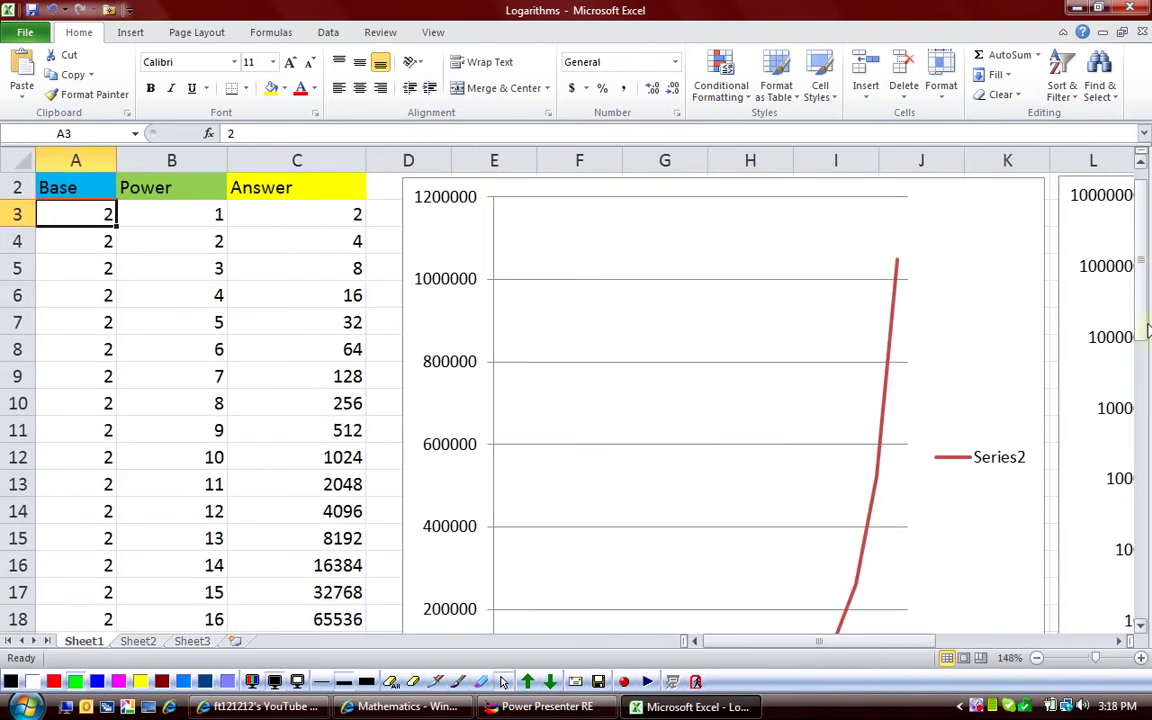
left_click_drag(1148, 313, 1142, 347)
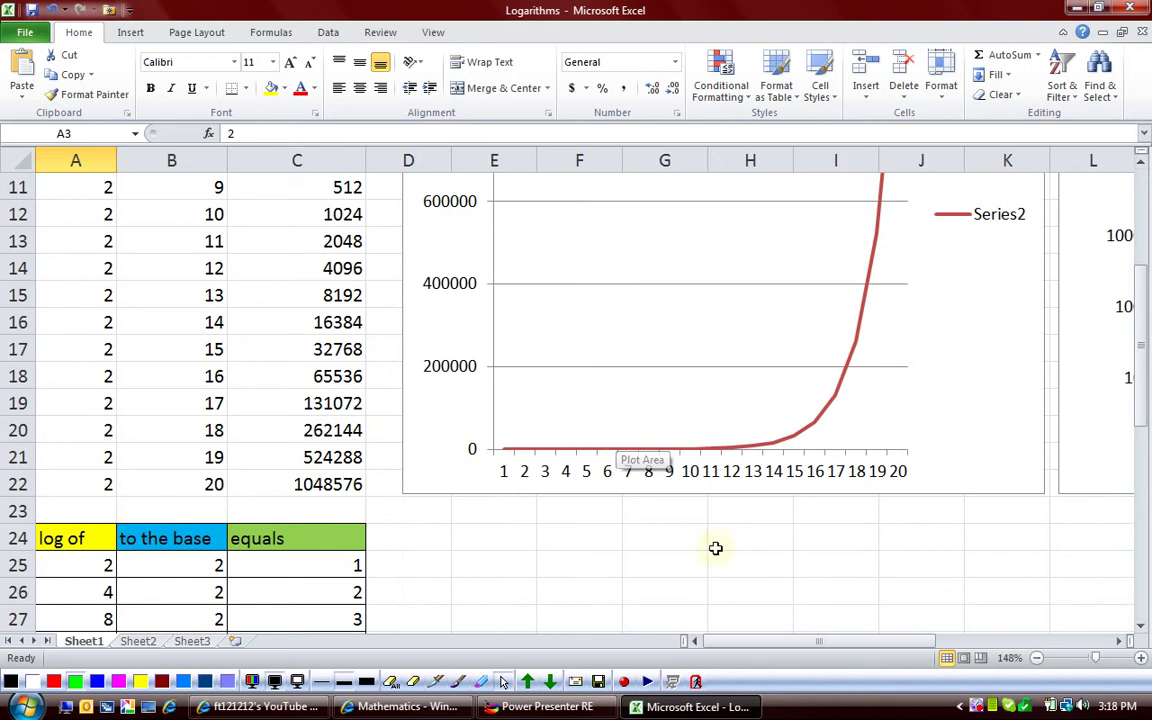
Step: Reduce the worksheet zoom to 90% to view both charts, and select the data series in the exponential chart
left_click(1039, 659)
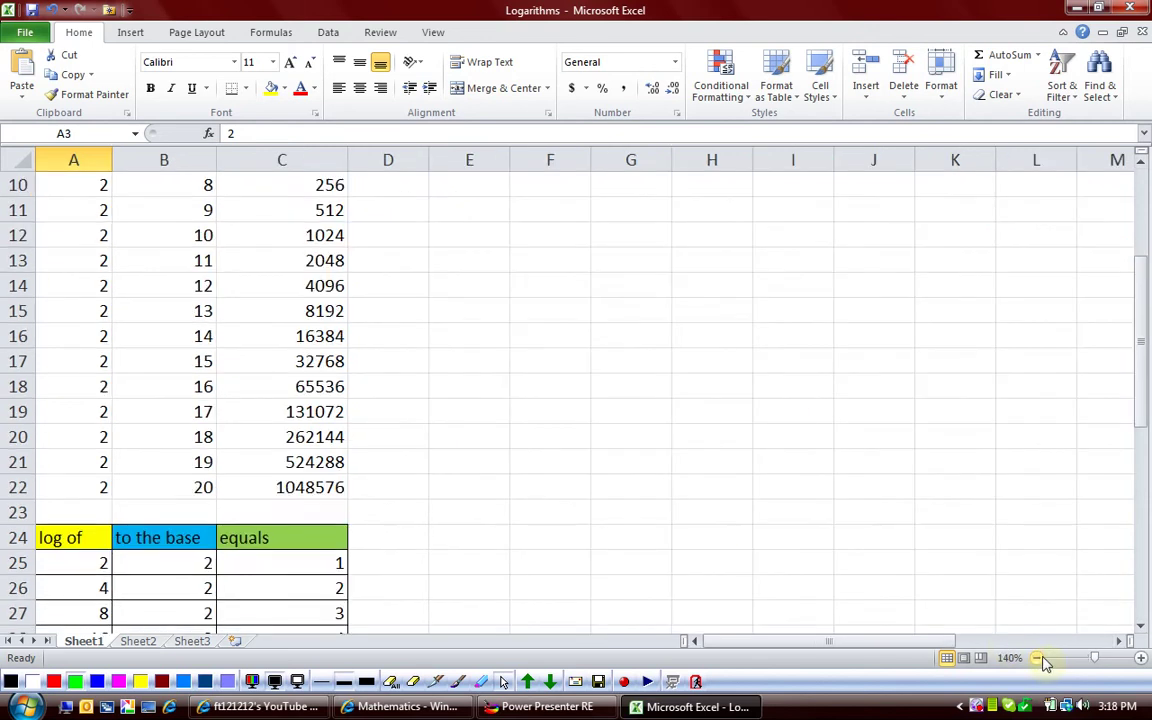
left_click(1039, 659)
left_click(1039, 659)
left_click(1039, 659)
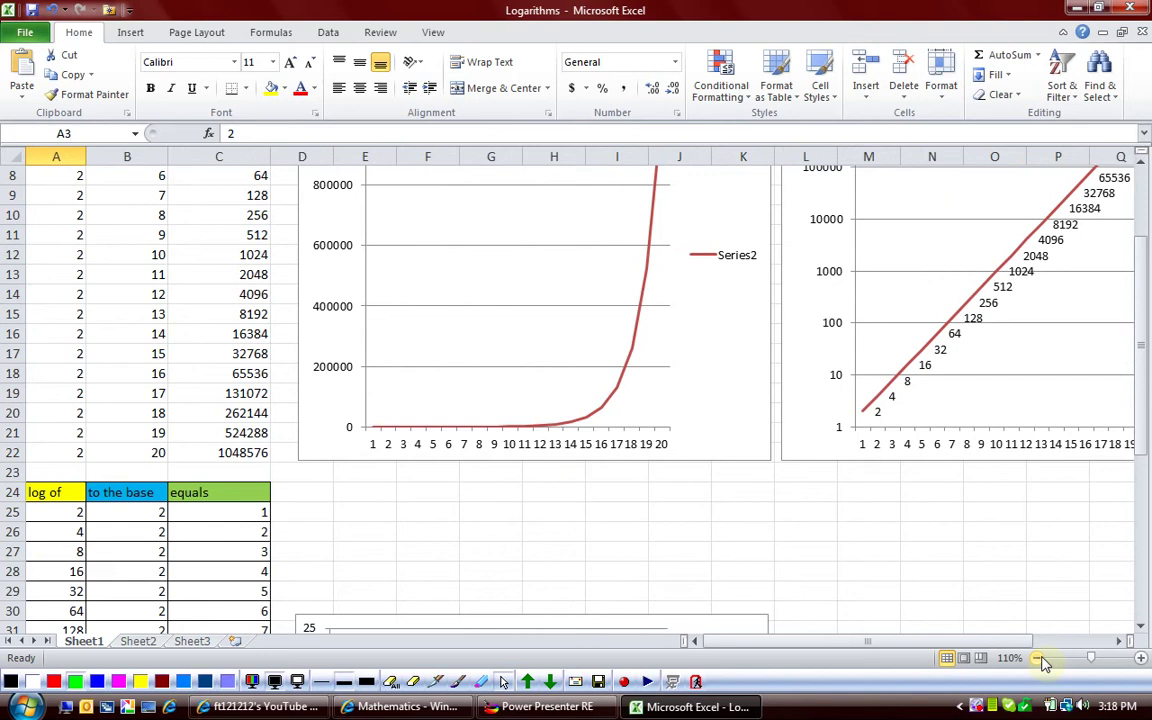
left_click(1039, 659)
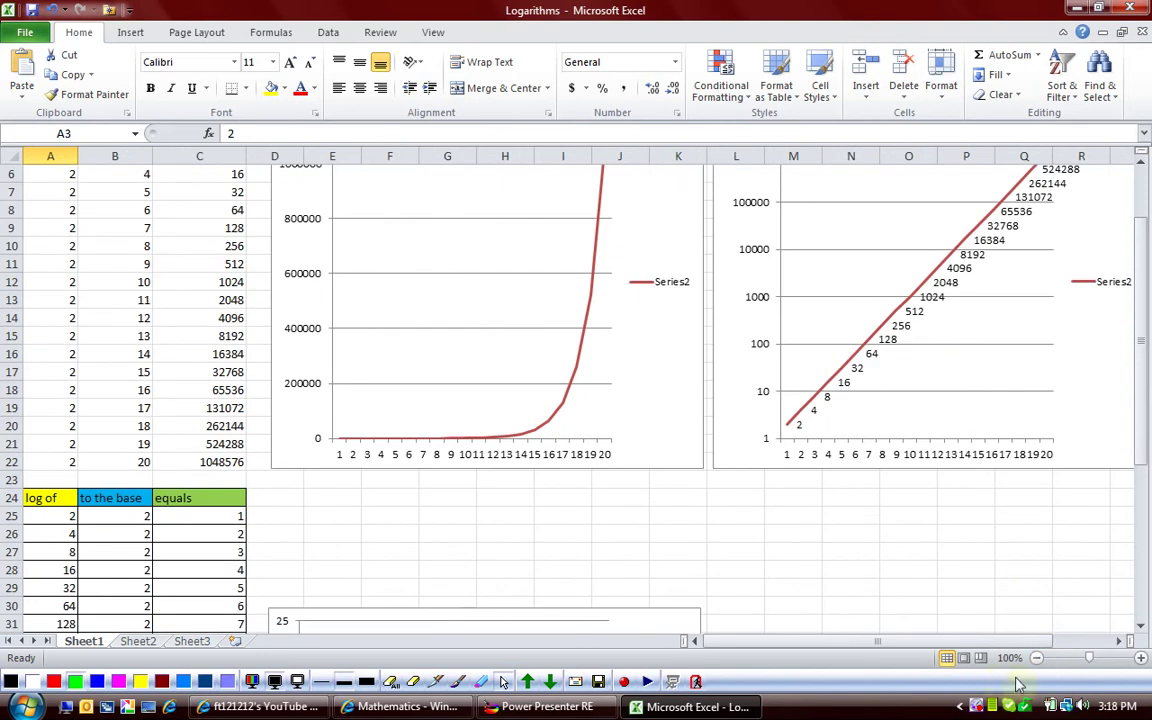
left_click(1039, 659)
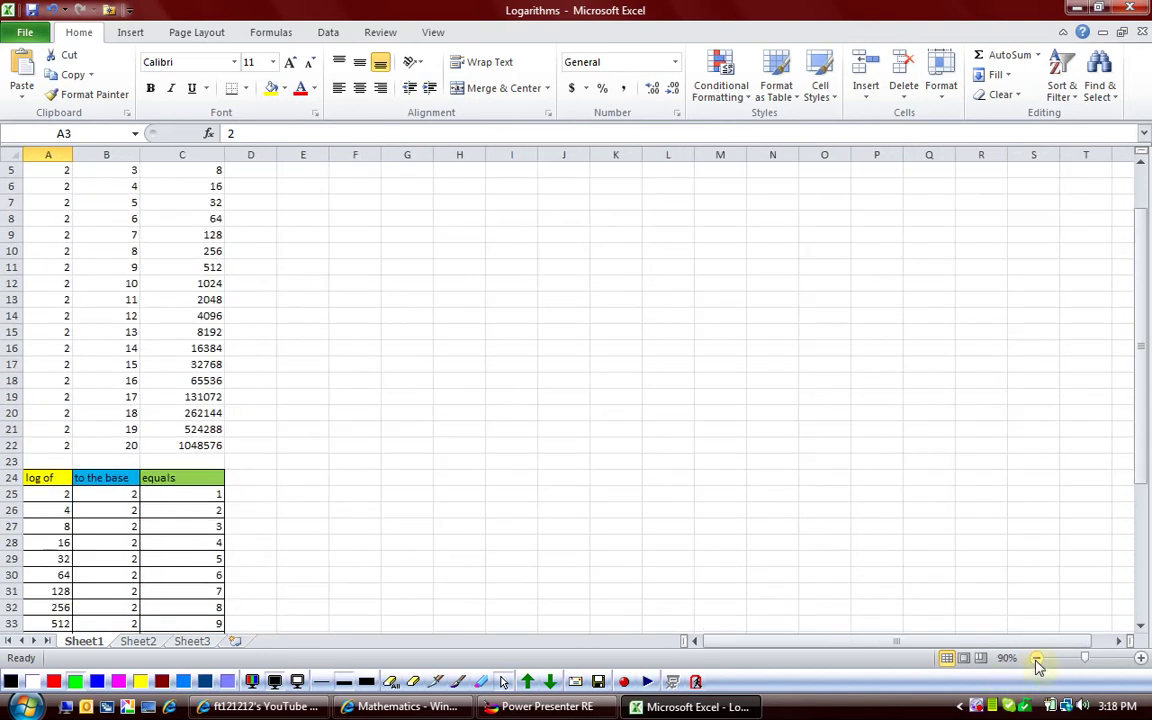
left_click_drag(1142, 334, 1144, 285)
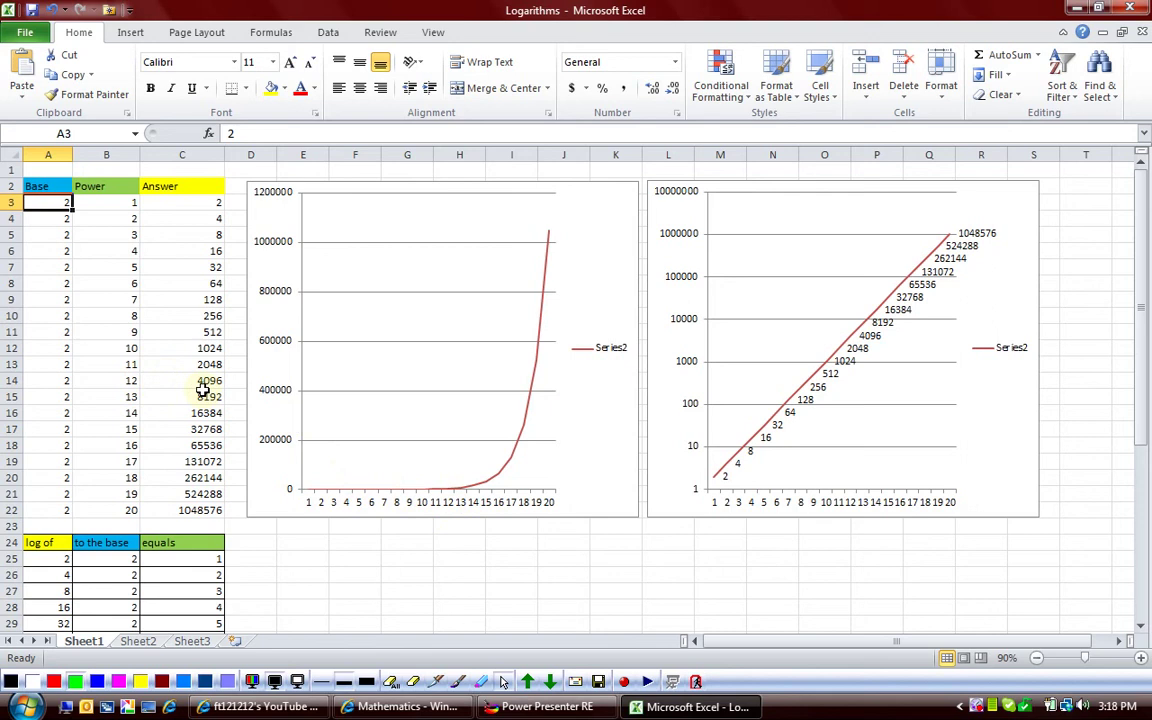
left_click(493, 474)
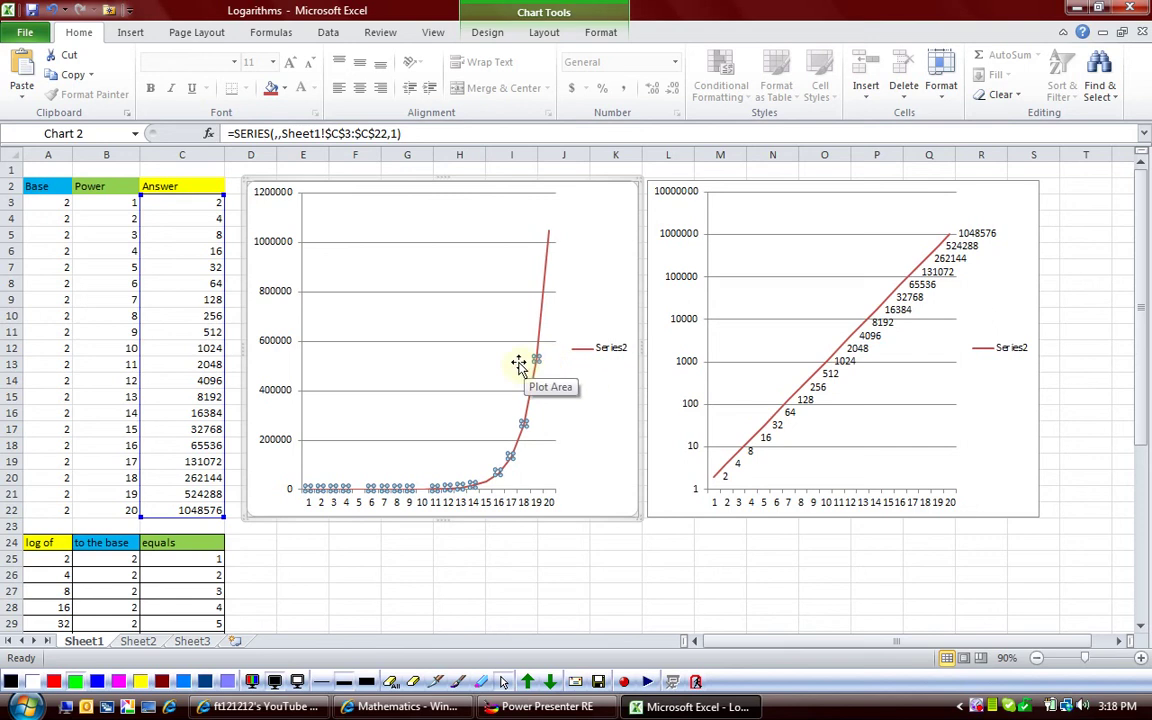
Step: Deselect the exponential chart by selecting cell I26, and view the logarithm table with its chart further down the sheet
left_click(508, 575)
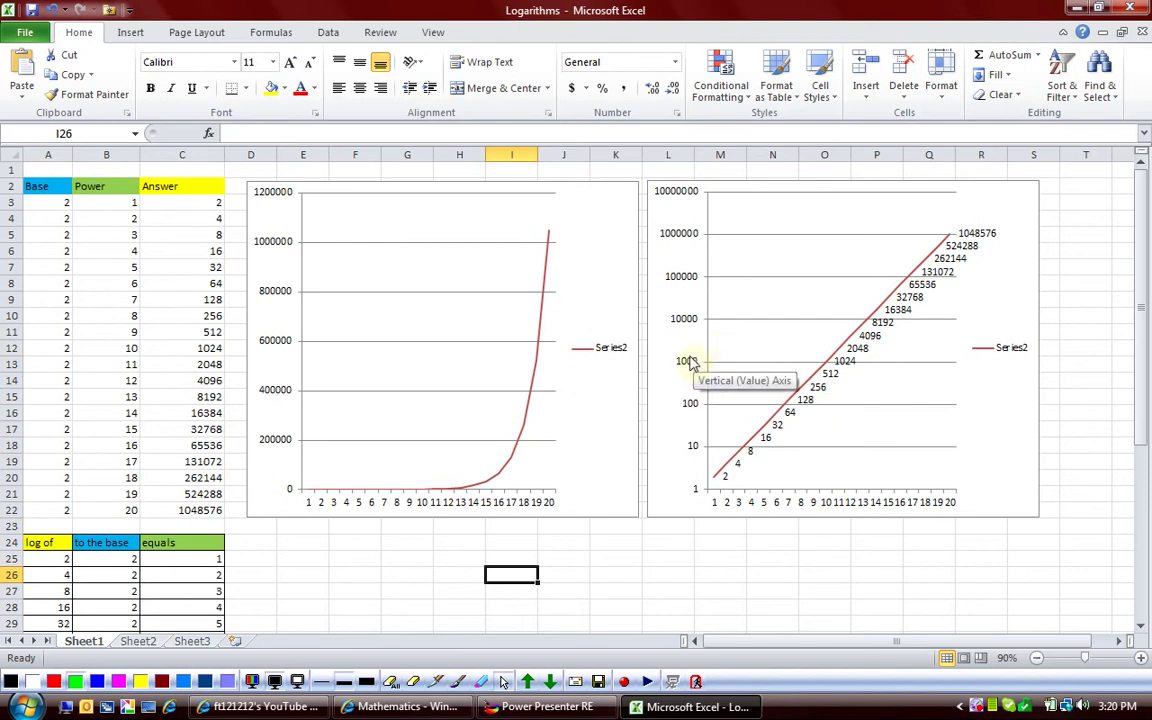
scroll(687, 362, "down", 7)
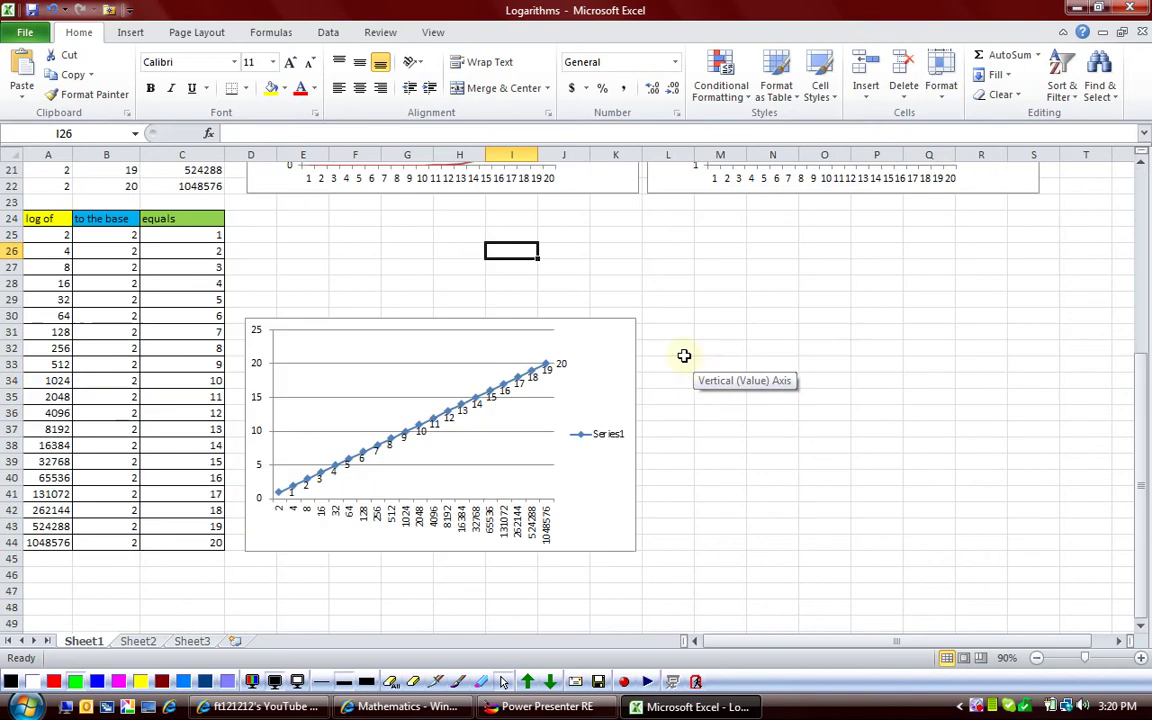
scroll(684, 356, "up", 7)
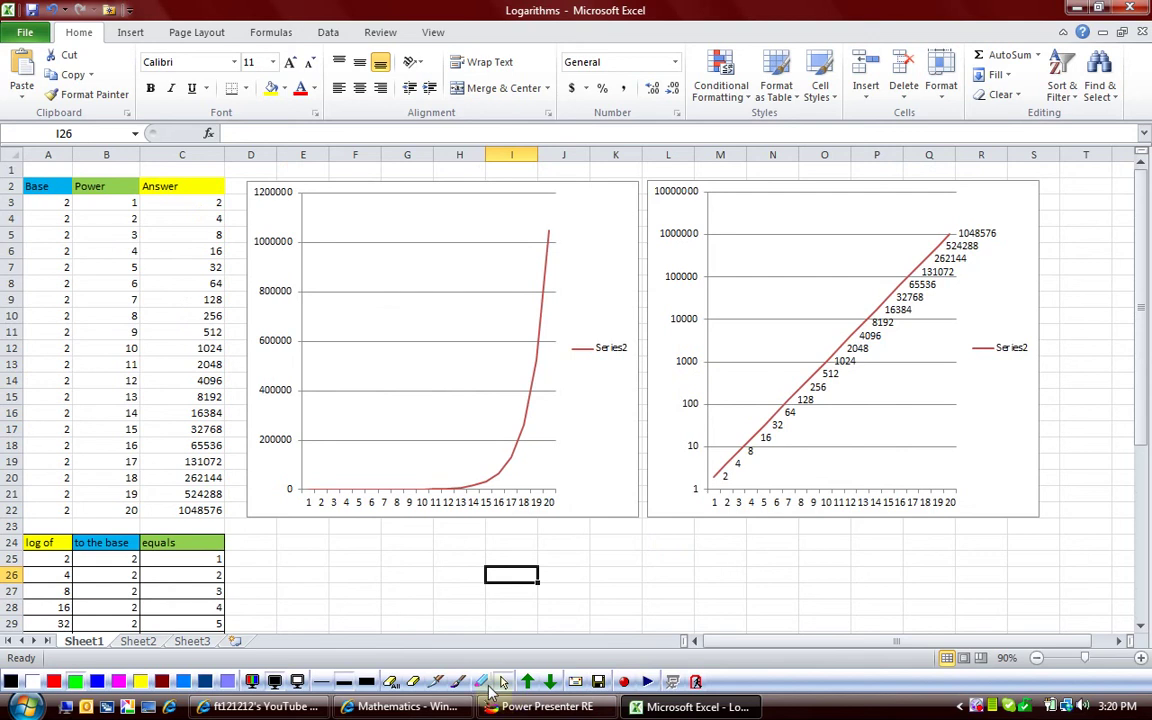
Step: Switch to the drawing board to review the handwritten power and logarithm equations, and return to the Logarithms workbook in Excel
key("ctrl+b")
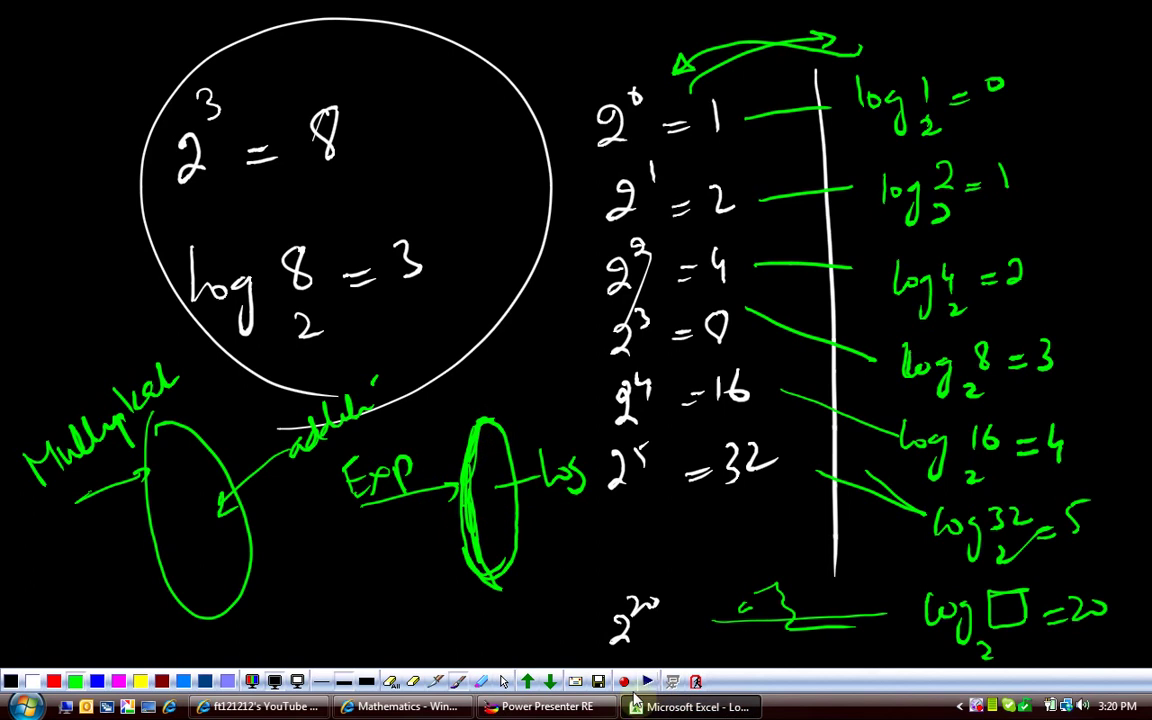
key("Escape")
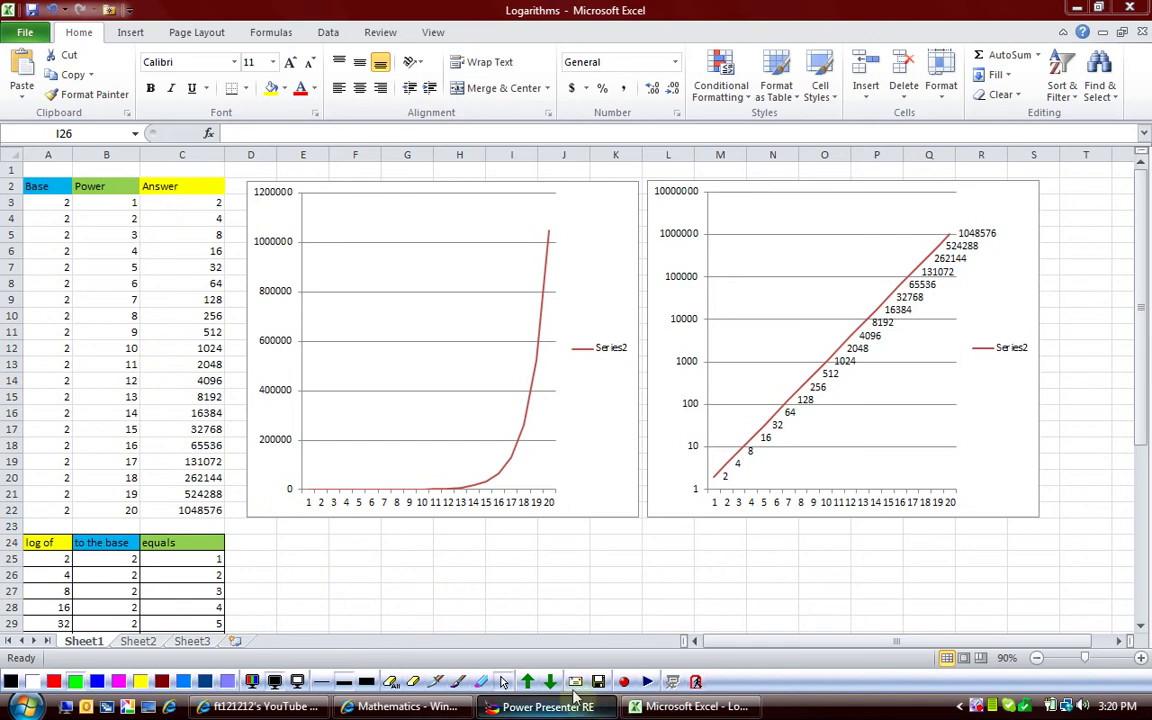
left_click(413, 681)
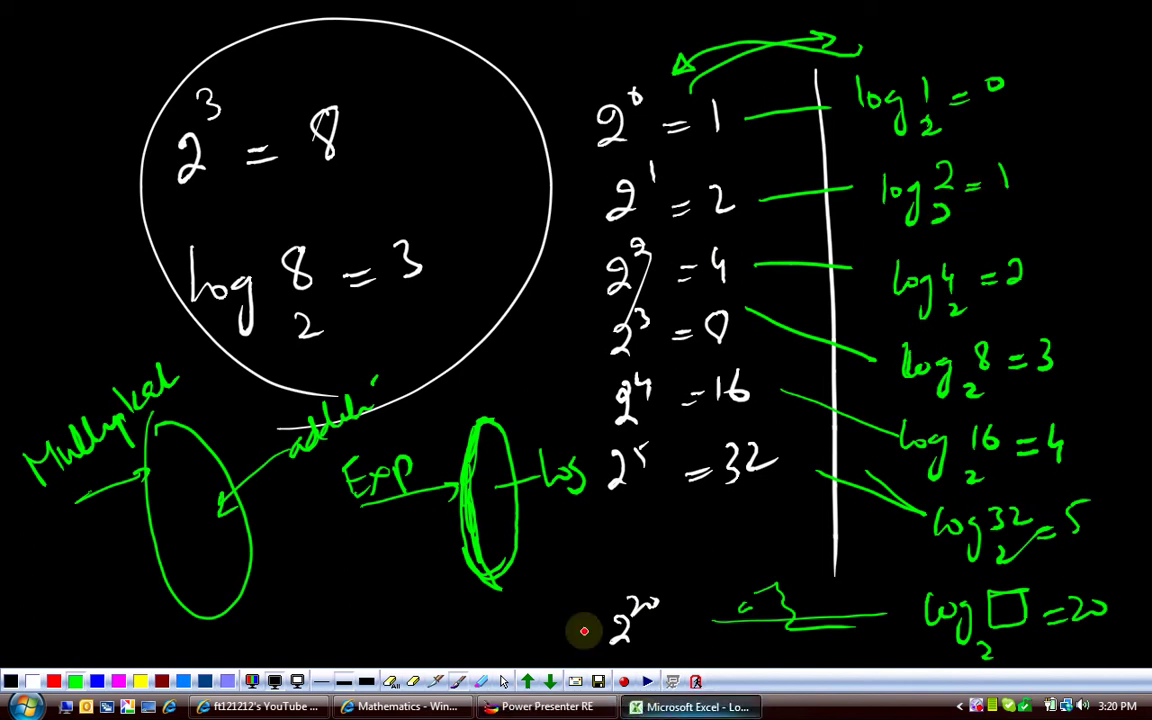
left_click(503, 681)
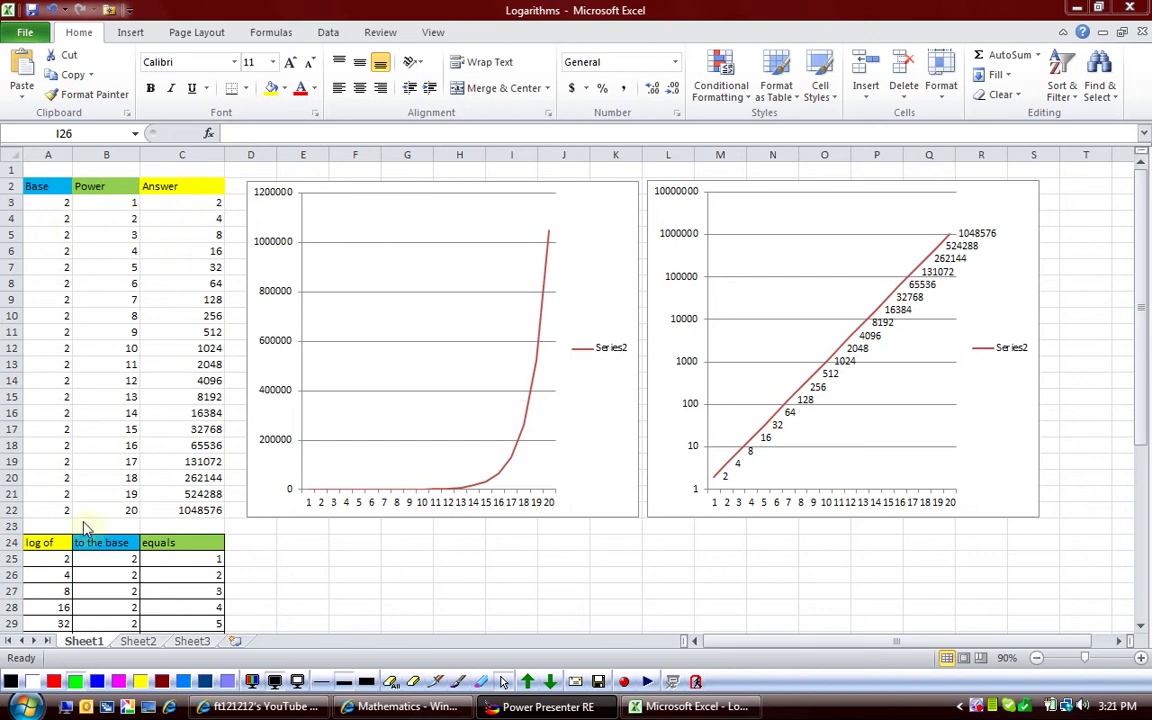
left_click(1142, 272)
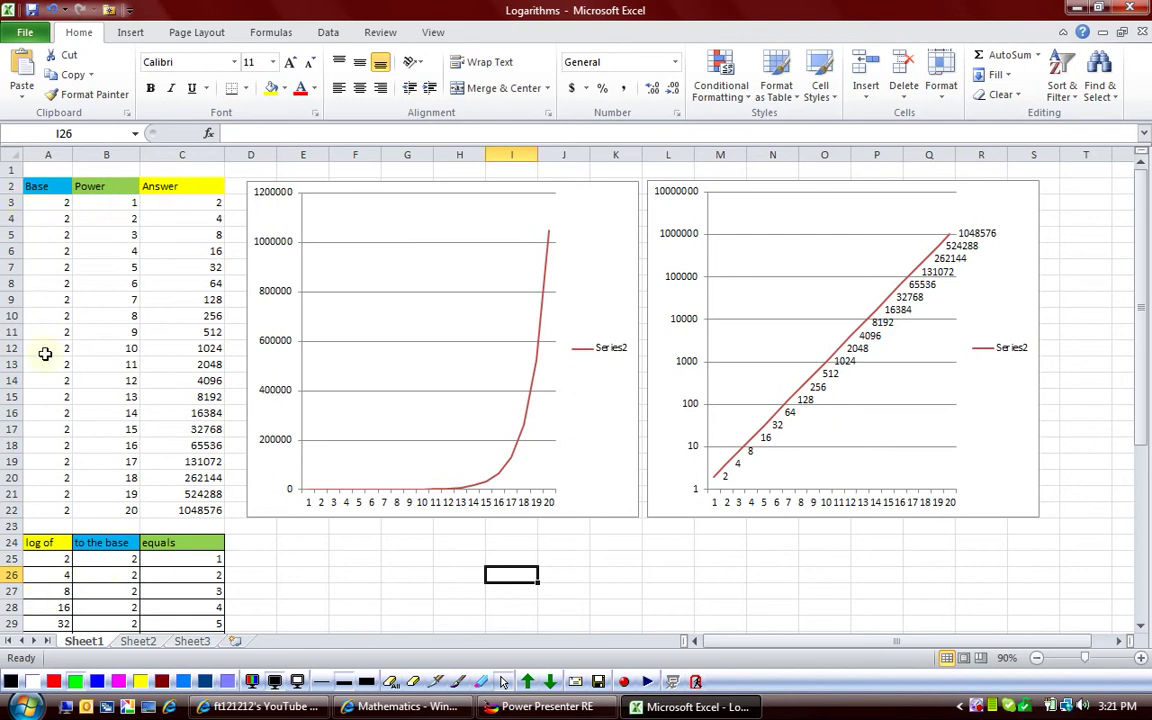
Step: Bring up the drawing board again to review the base-2 logarithm equal to 20, and go back to the Excel worksheet
left_click(460, 683)
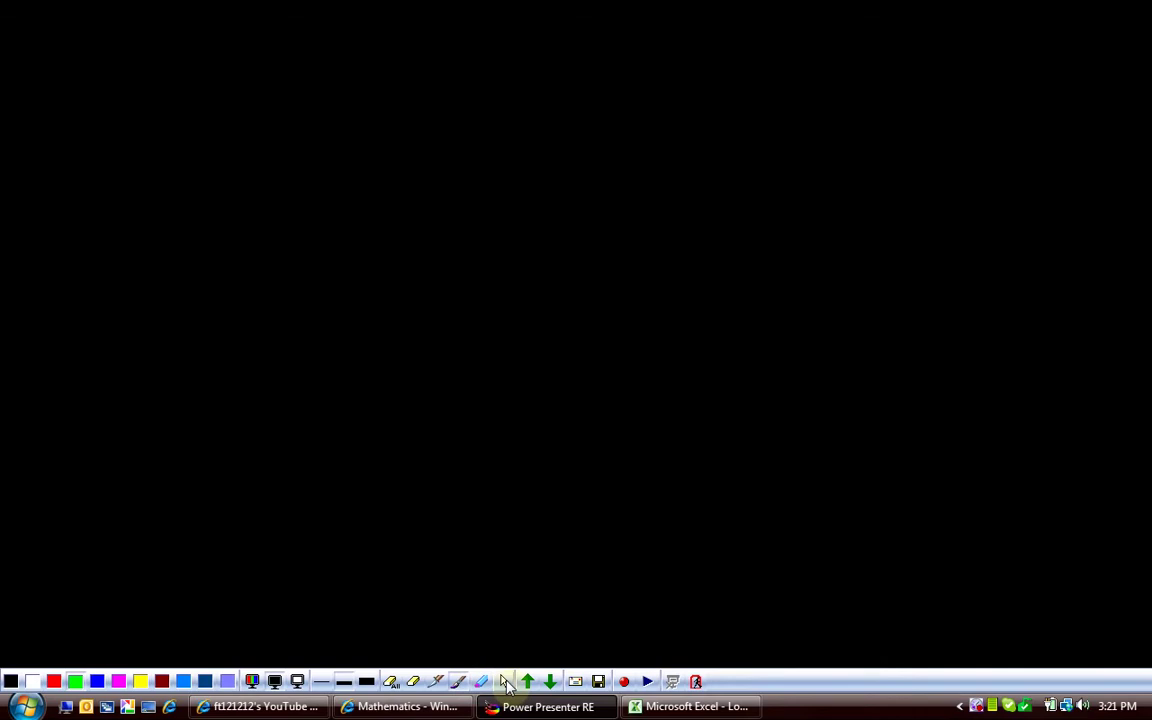
left_click(505, 682)
left_click(460, 683)
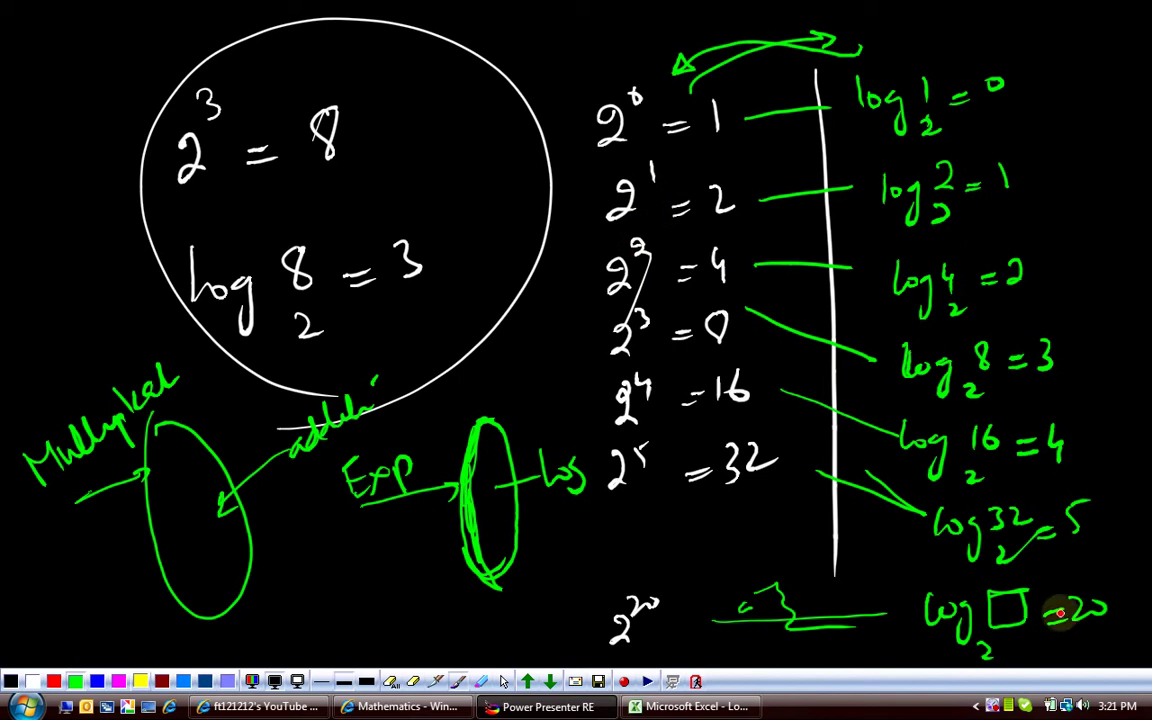
left_click(502, 682)
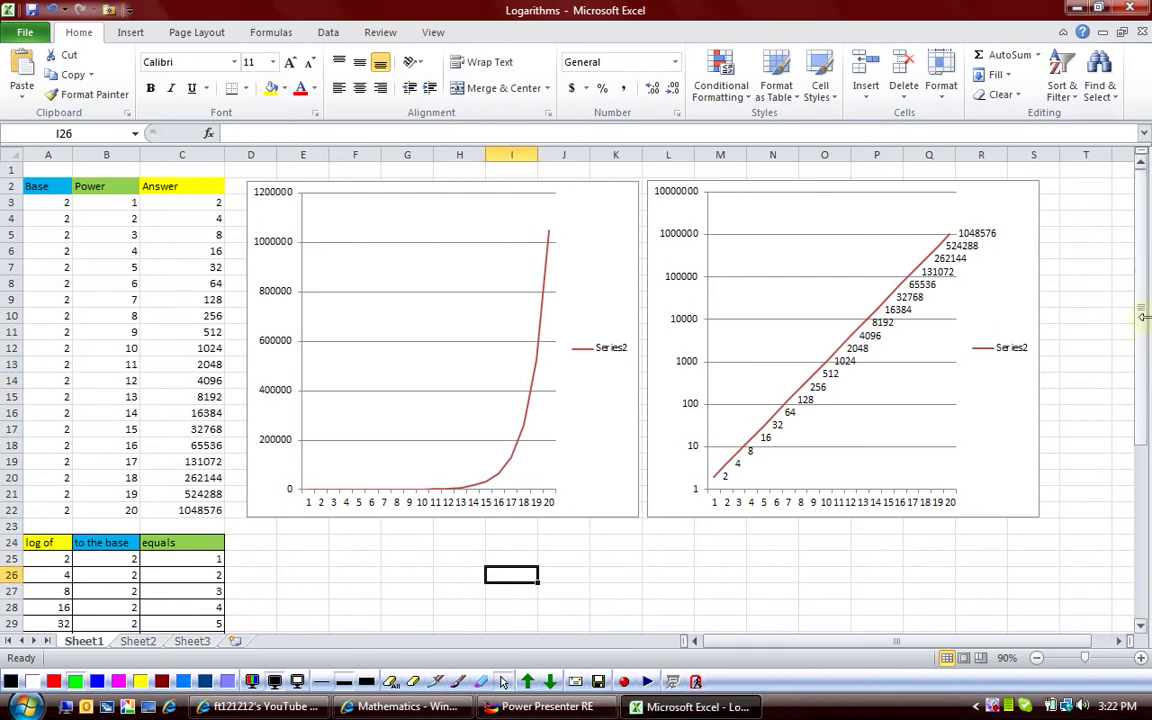
Step: Compare the last "log of" value in A44 with the POWER formula answer in C22
left_click_drag(1142, 352, 1110, 525)
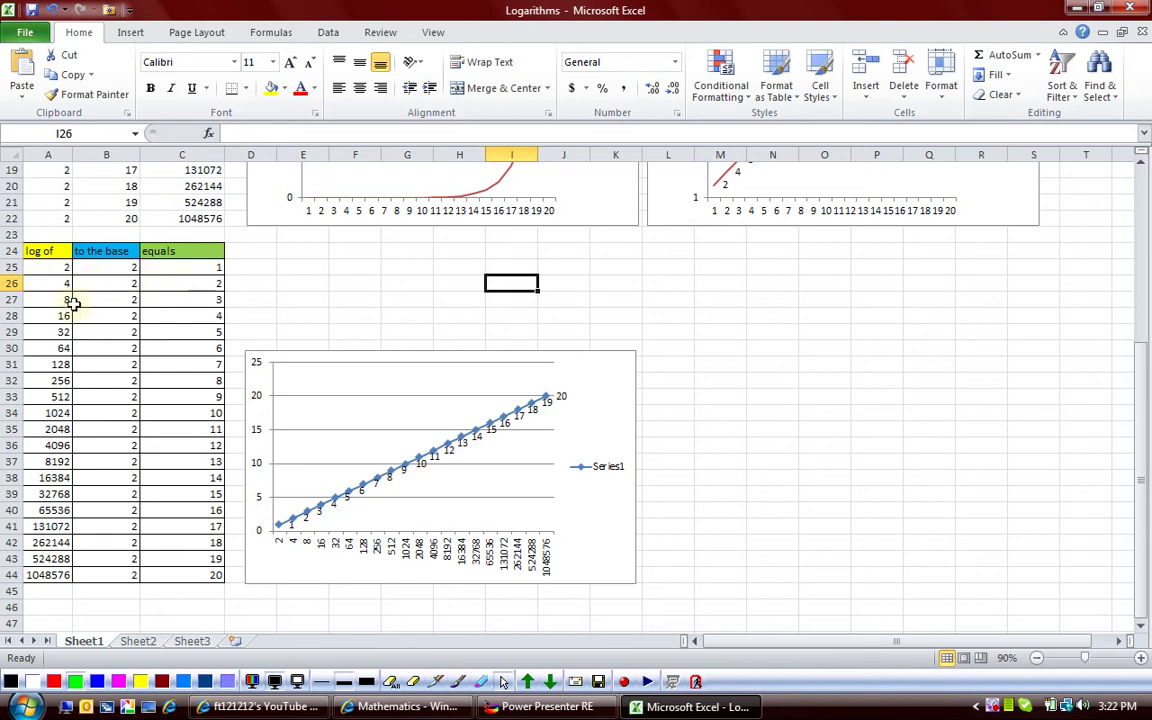
left_click(36, 575)
scroll(40, 545, "up", 3)
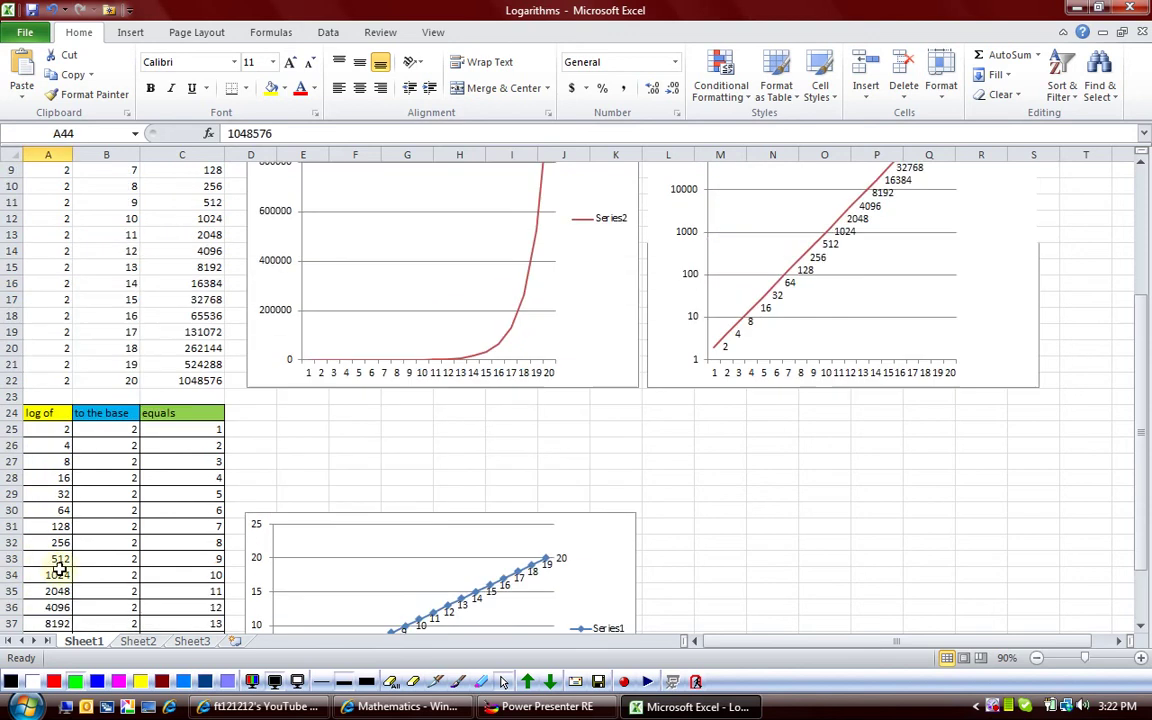
left_click(195, 381)
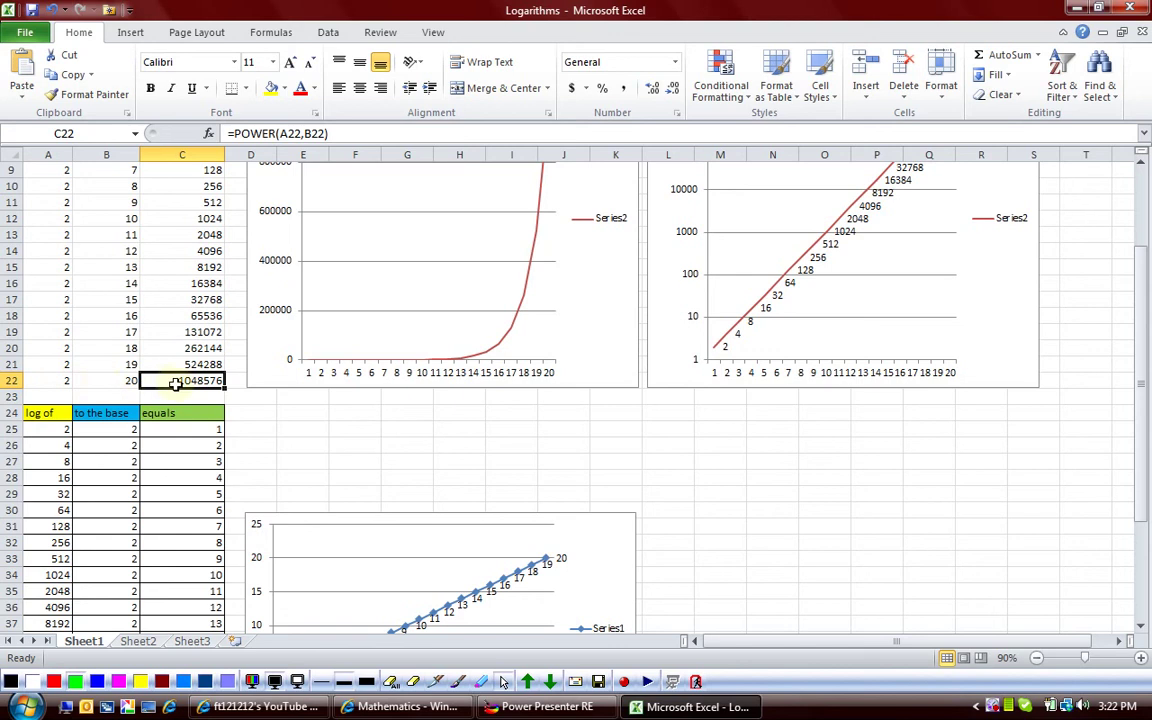
scroll(85, 381, "down", 5)
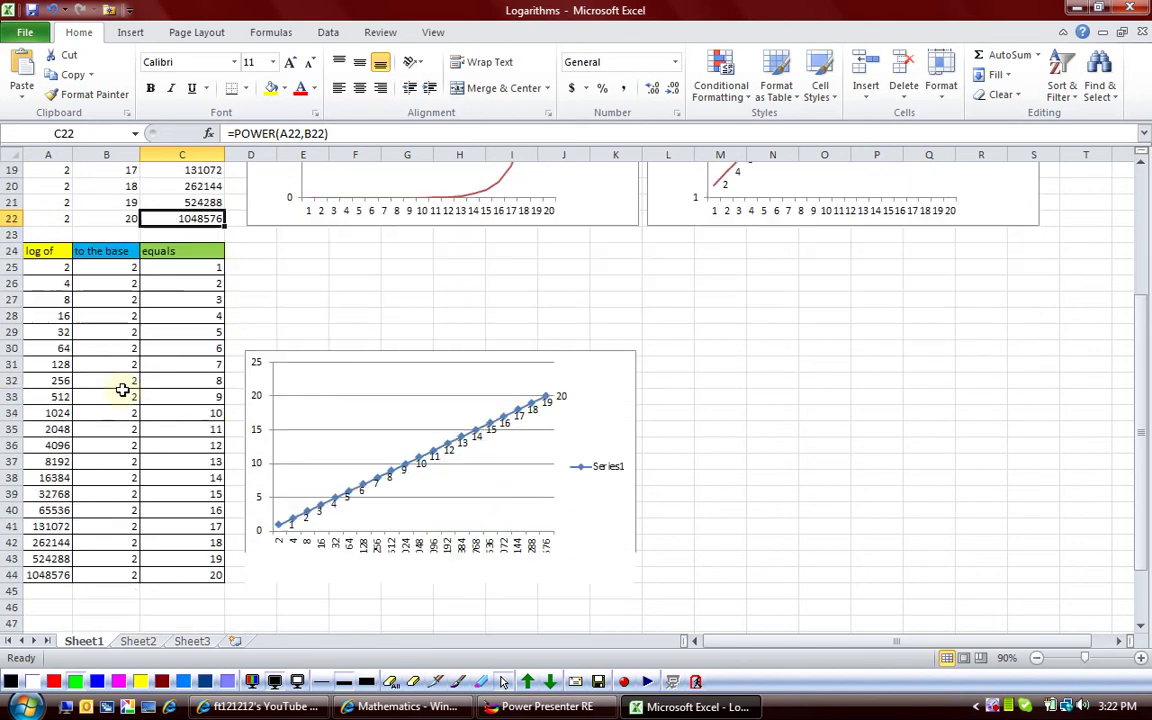
scroll(85, 381, "up", 2)
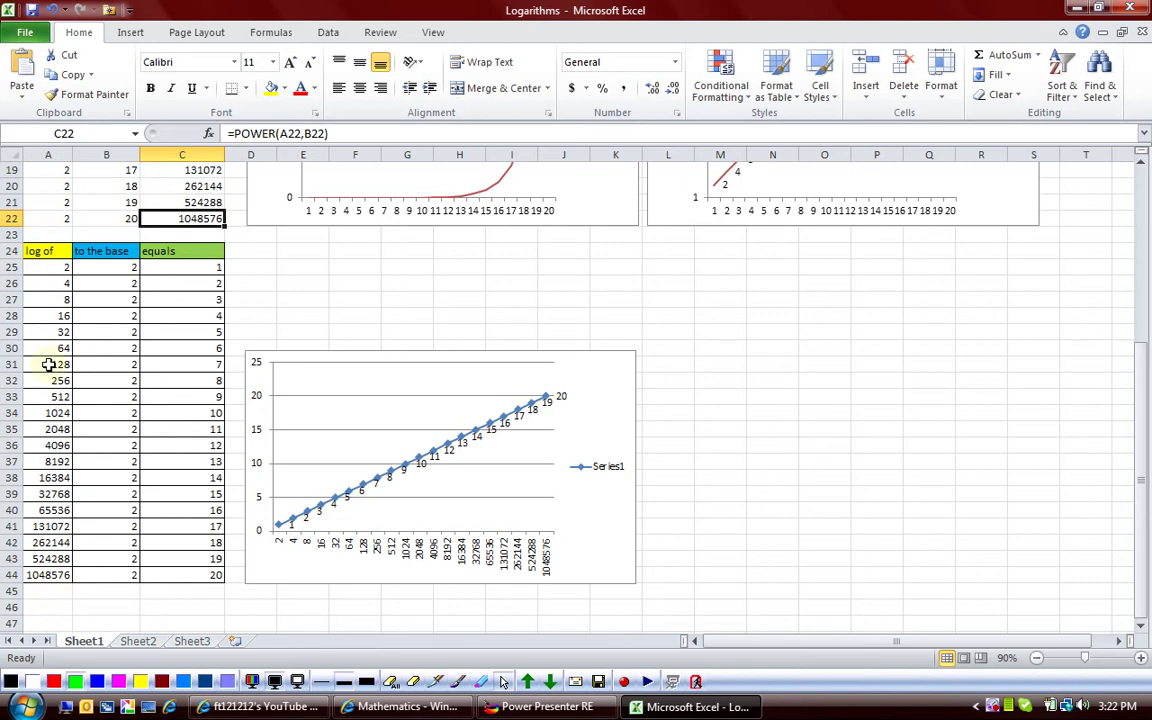
Step: Inspect the last row of the logarithm table, going through A44, the "to the base" column and the LOG formula in C44
left_click(37, 590)
left_click(33, 576)
left_click(104, 251)
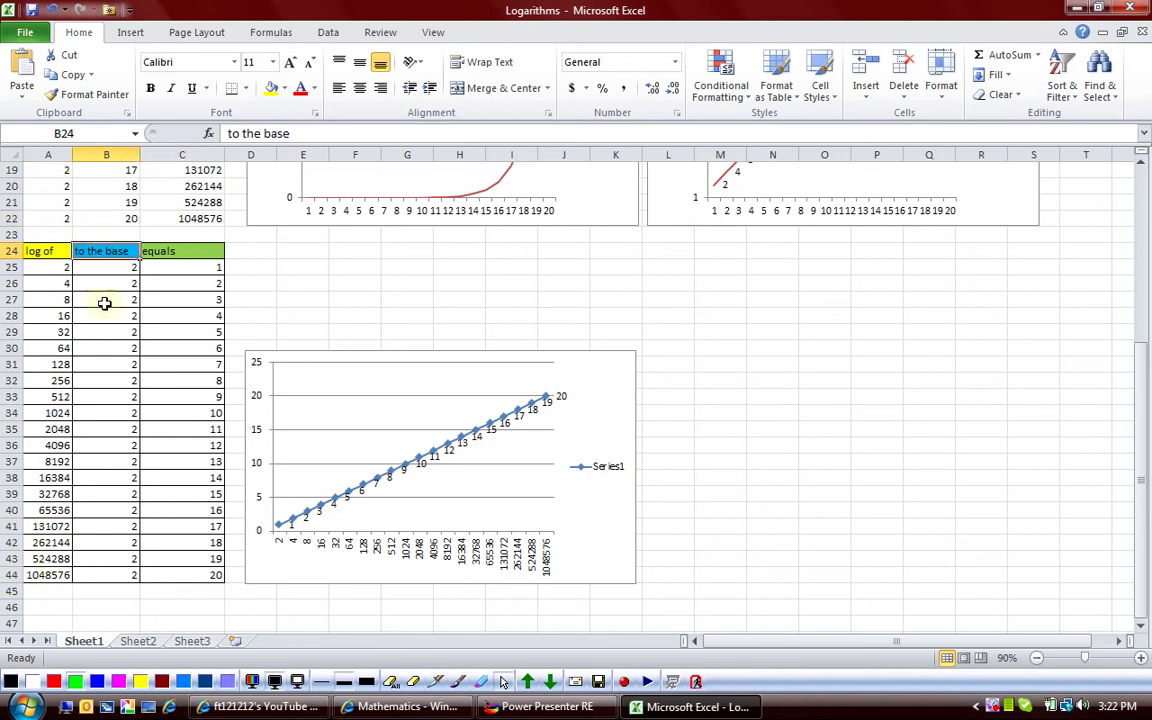
left_click(116, 577)
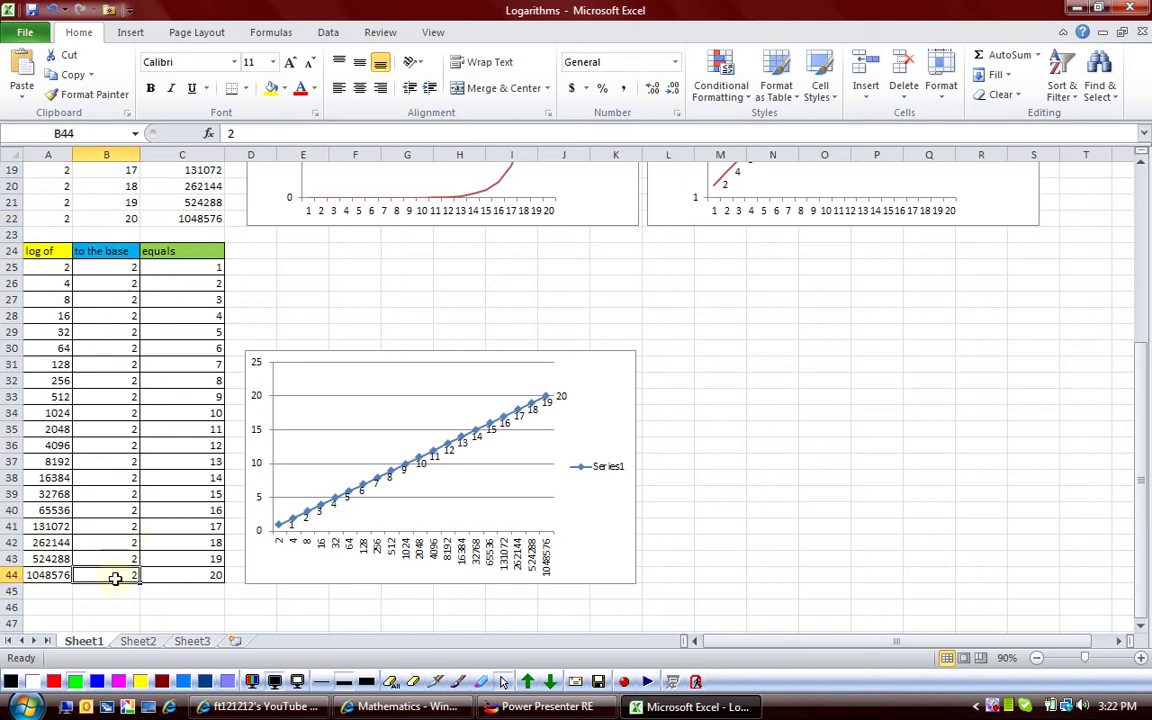
left_click(180, 577)
scroll(168, 214, "up", 6)
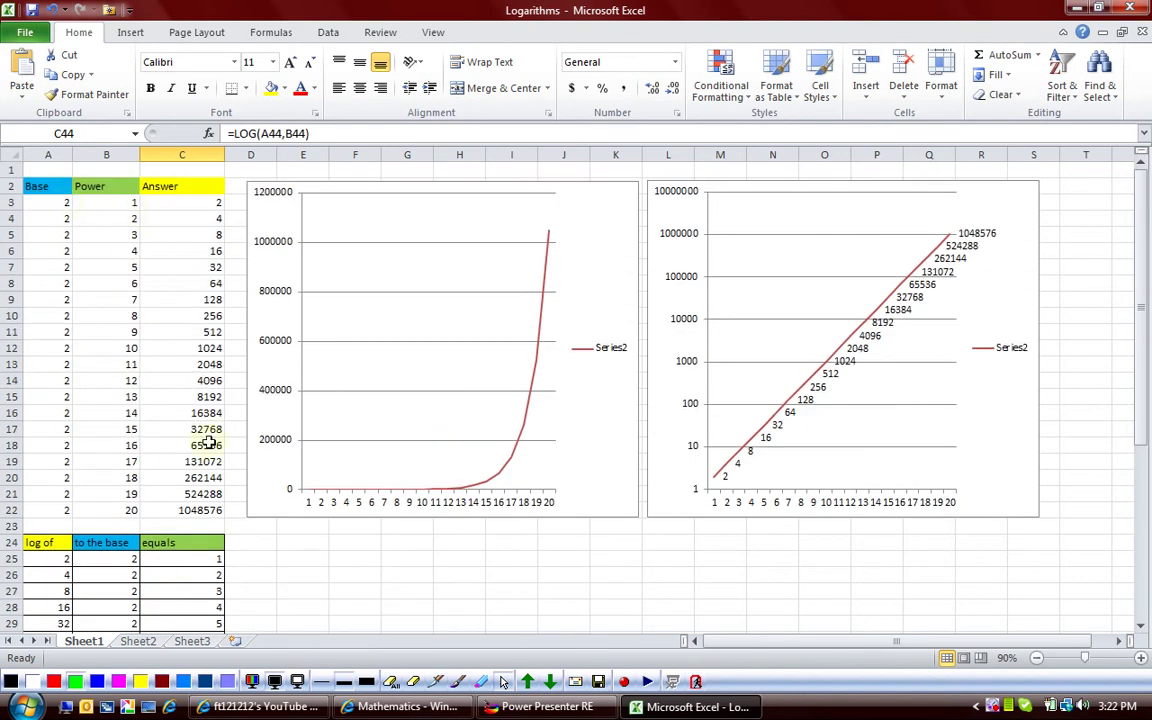
Step: Examine the LOG formulas in cells C25 and C26 of the "equals" column
scroll(187, 395, "down", 5)
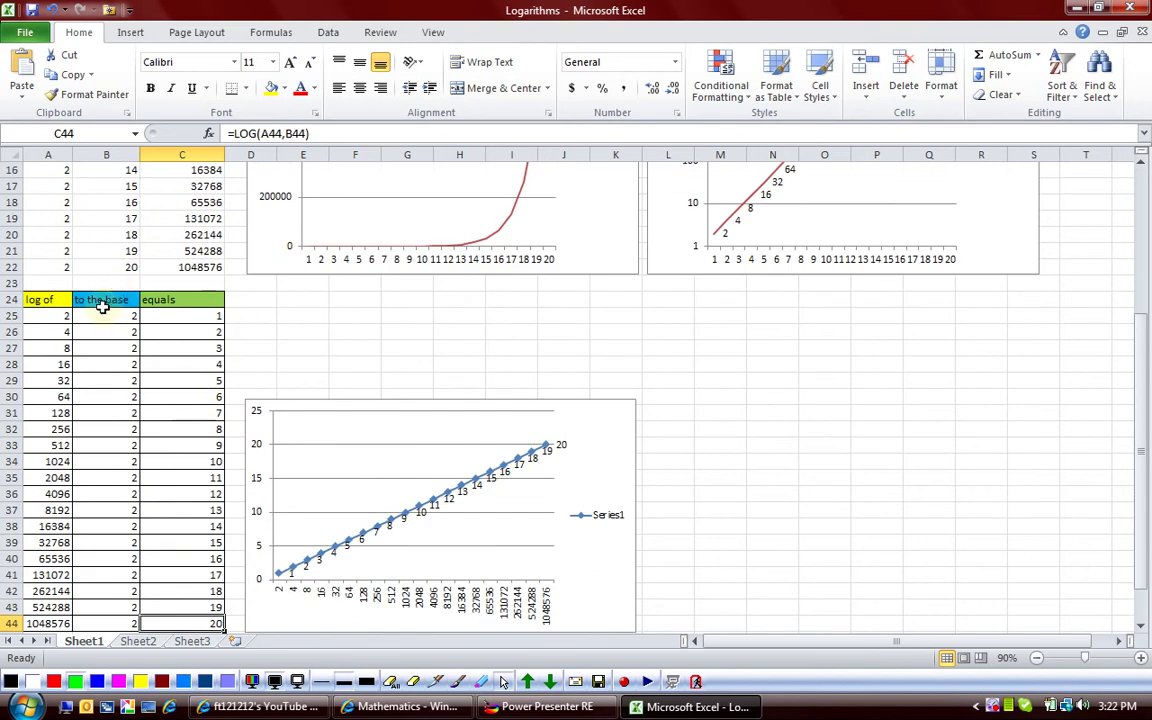
scroll(102, 302, "down", 2)
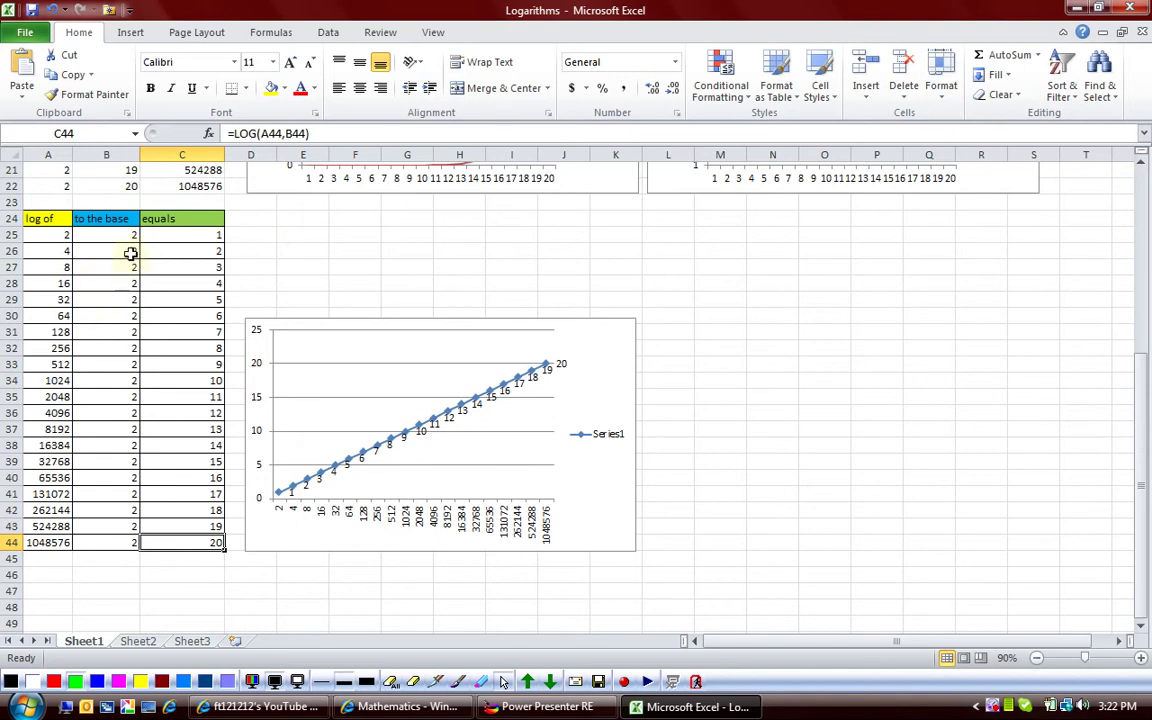
left_click(189, 234)
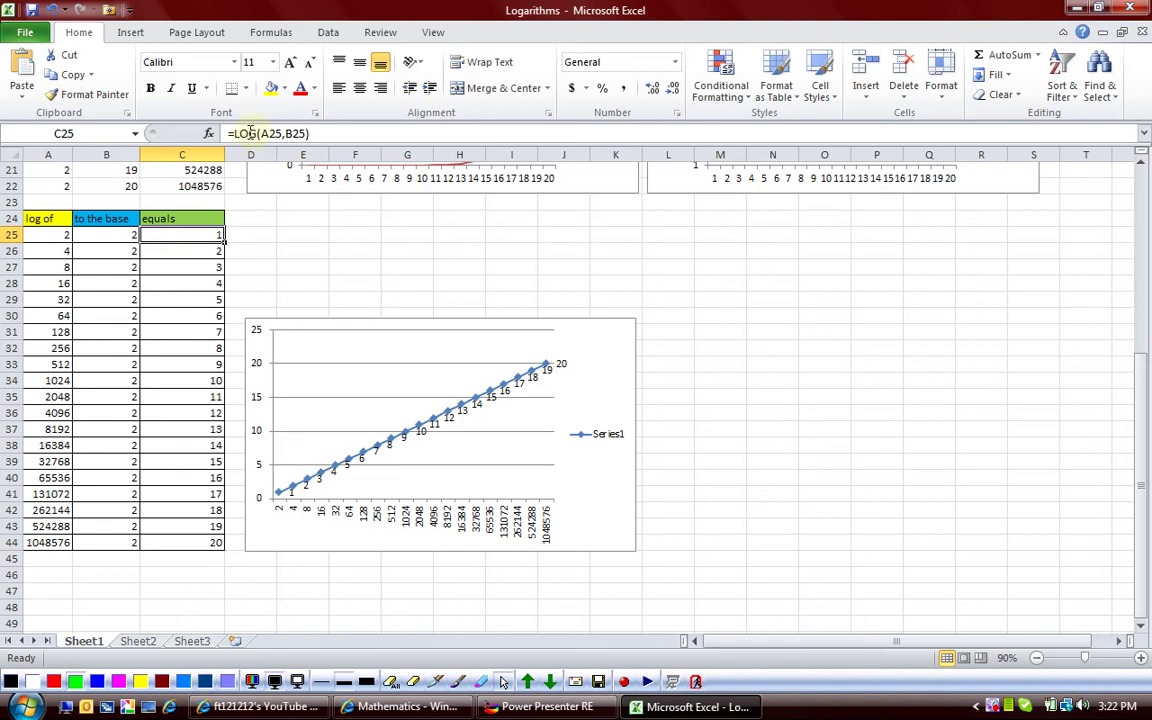
left_click(175, 249)
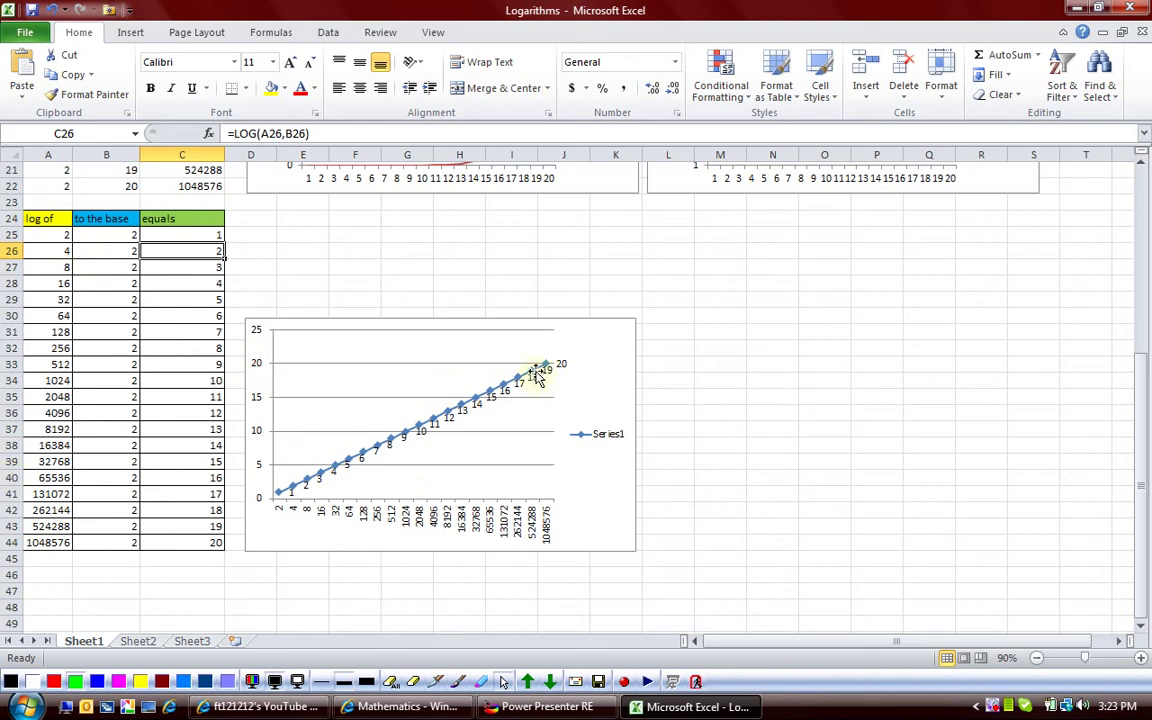
Step: Compare the logarithm table and its line chart with the exponential table and the two charts above them
scroll(530, 252, "up", 5)
scroll(530, 252, "up", 2)
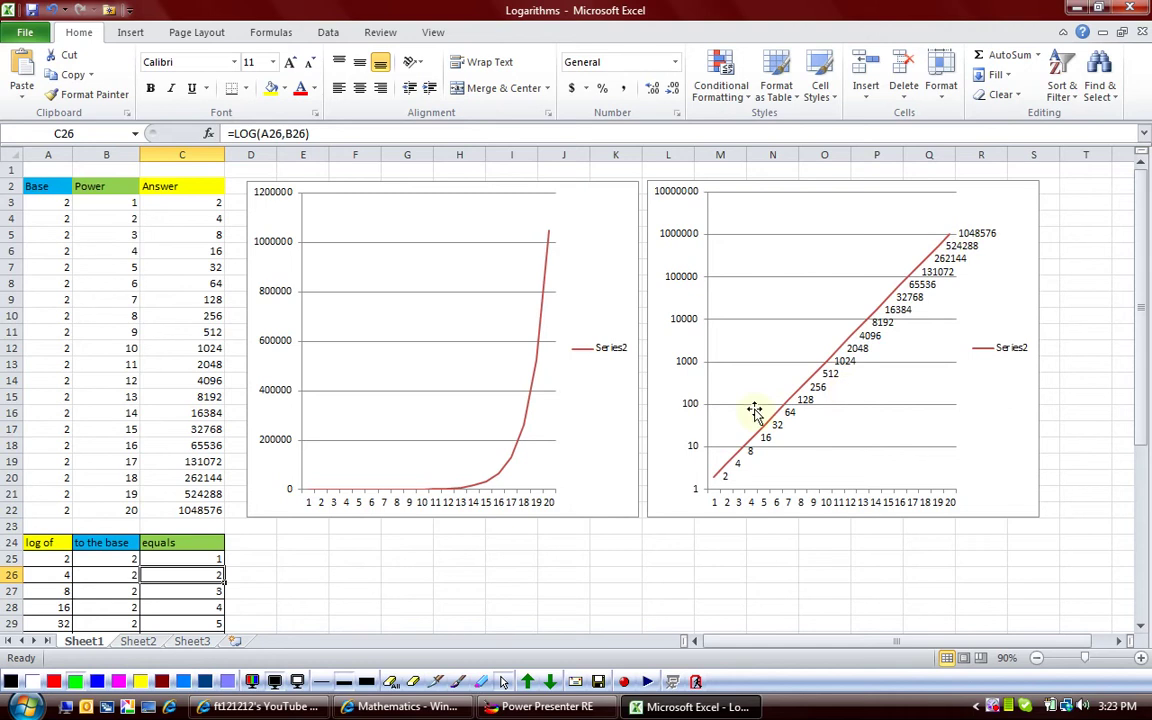
scroll(796, 377, "down", 8)
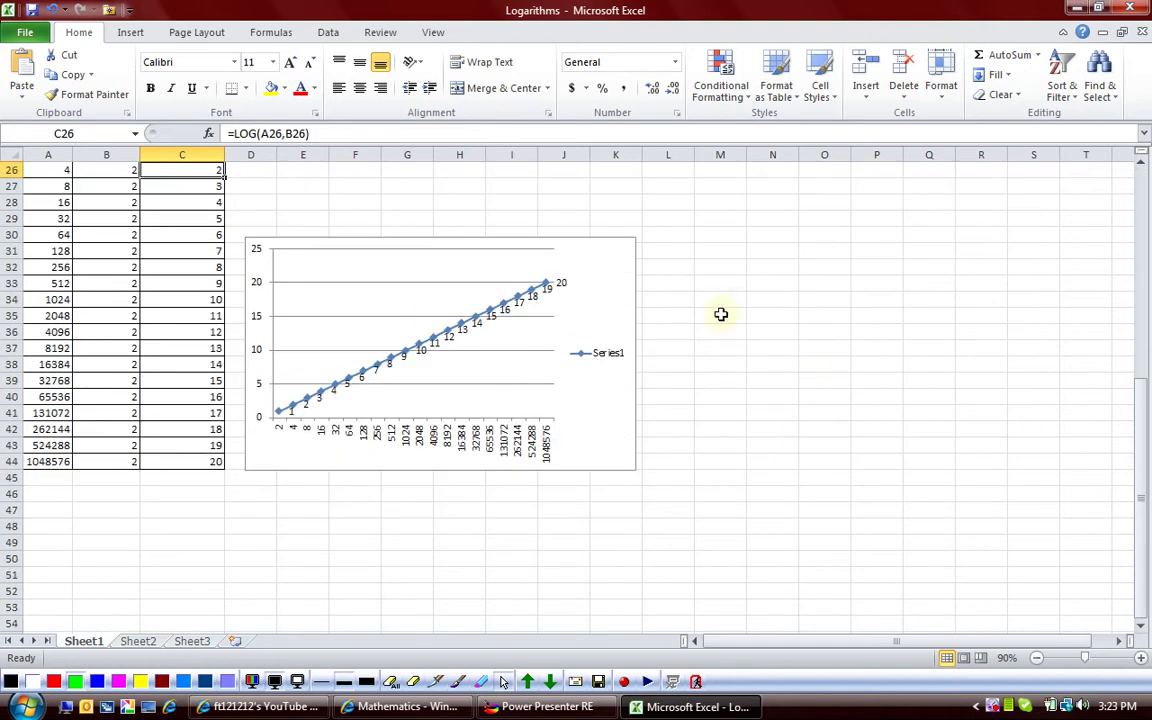
scroll(386, 300, "up", 9)
scroll(720, 316, "down", 7)
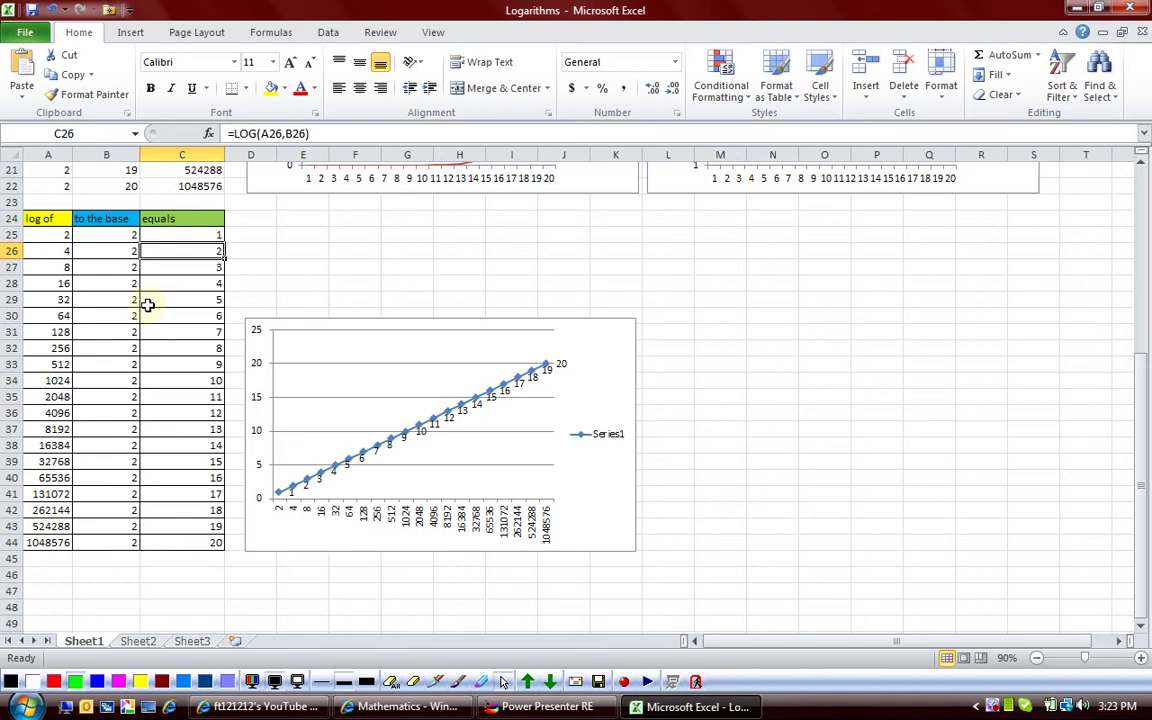
scroll(147, 312, "up", 7)
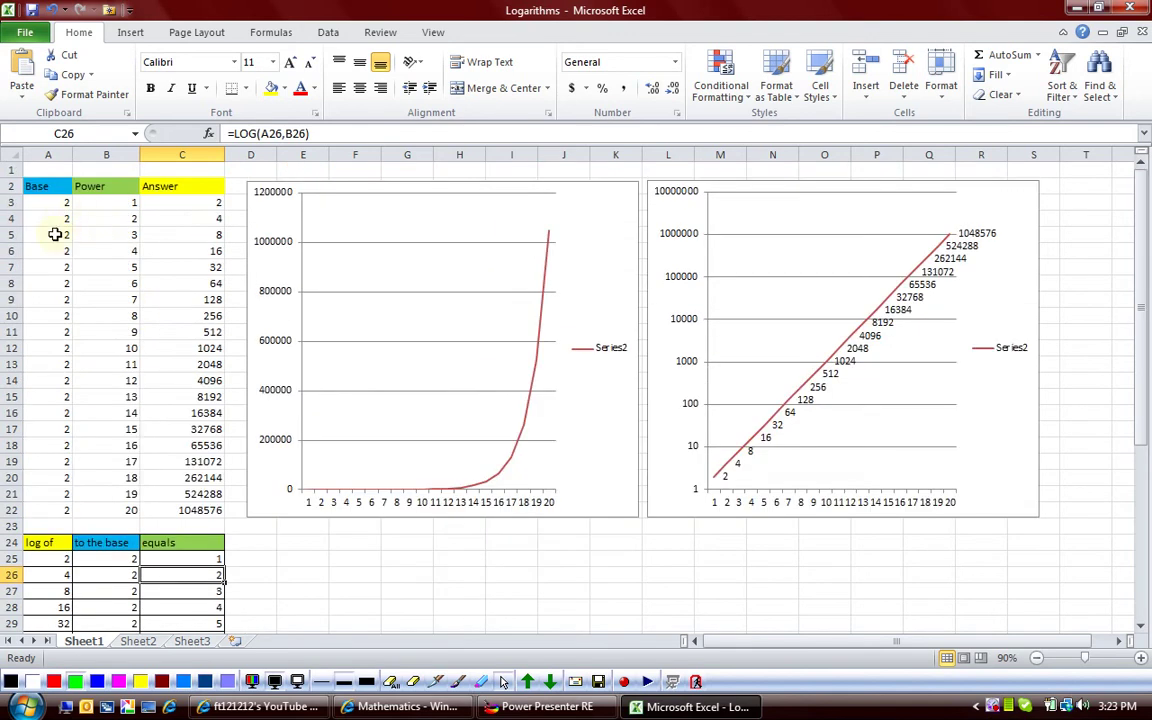
Step: Select the last exponential row A22:C22, and inspect the POWER formula in C22 and the power in B22
scroll(55, 234, "down", 5)
left_click_drag(49, 266, 200, 266)
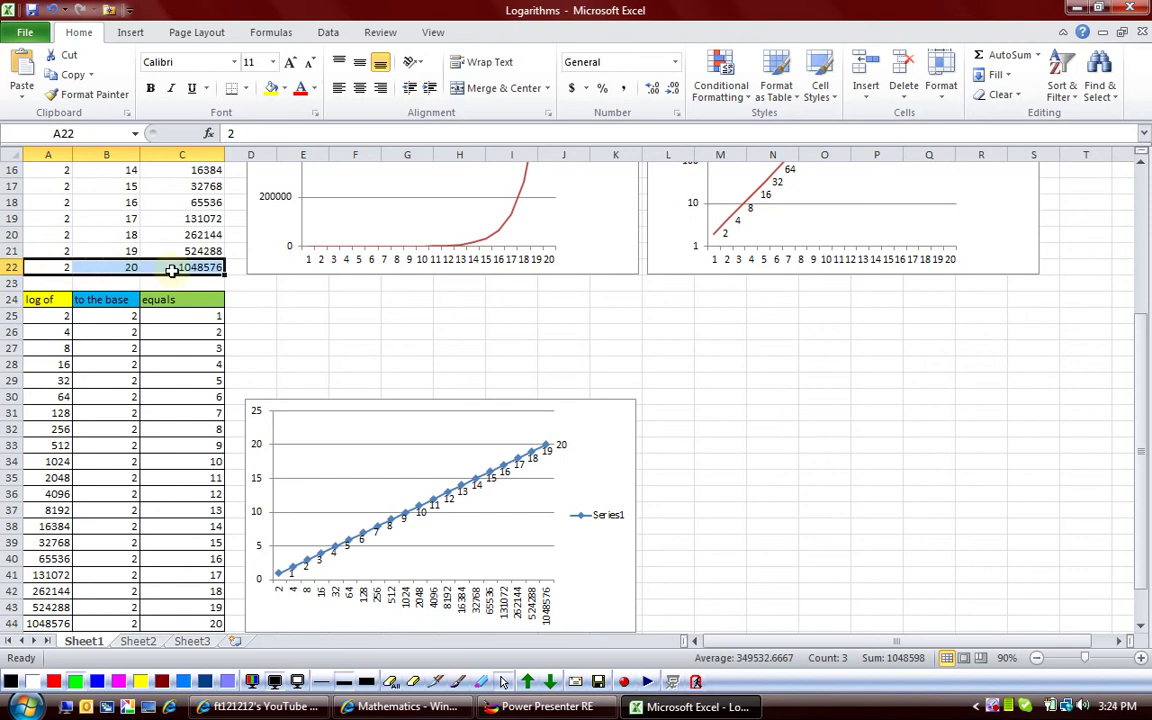
left_click(231, 283)
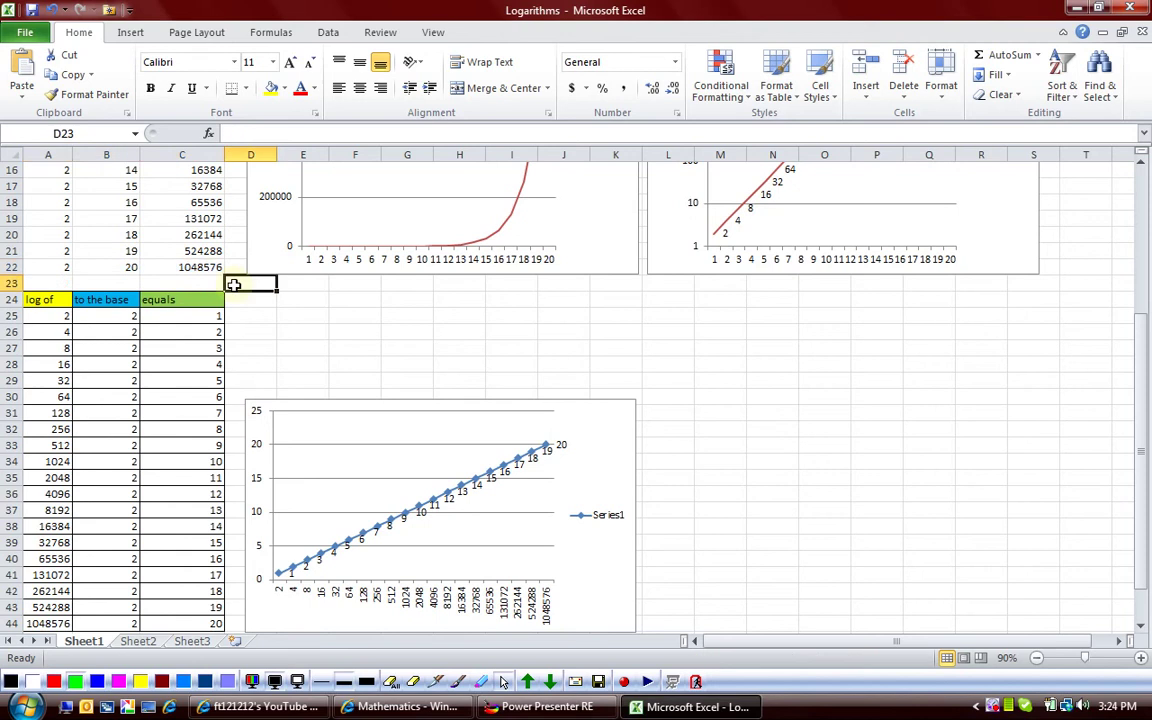
left_click(185, 268)
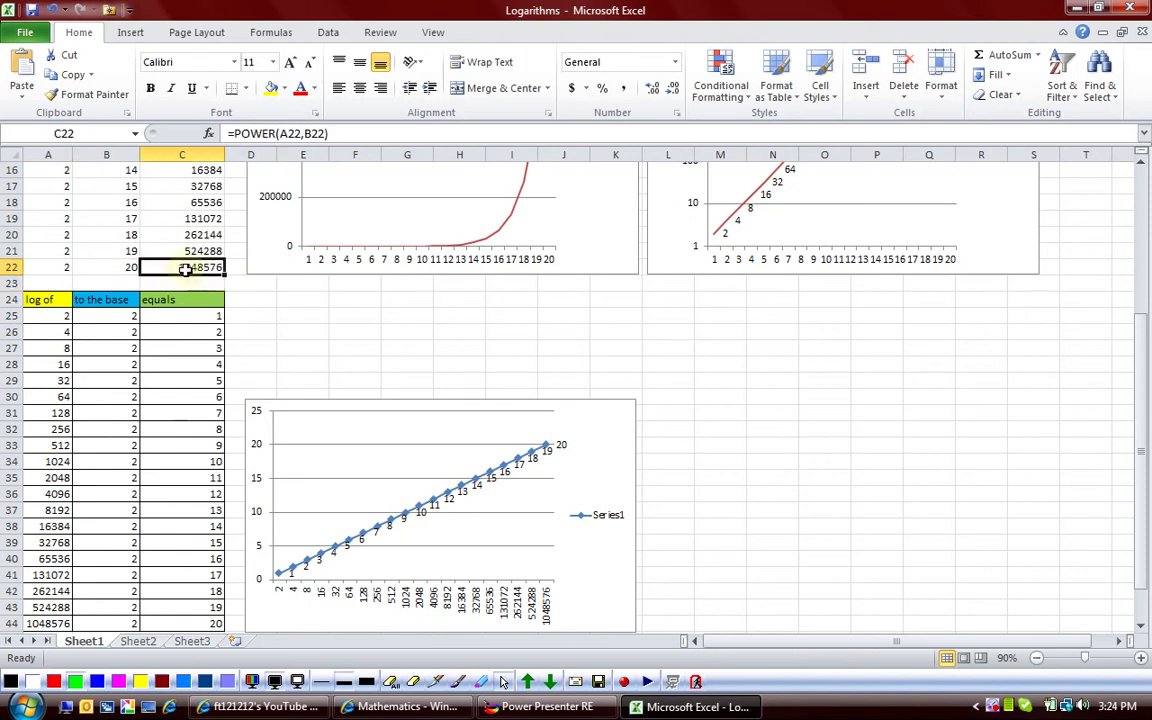
left_click(93, 262)
Step: Trace the answer in C22 to the "log of" value in A44 and its base in B44, and return to the drawing board
scroll(90, 262, "down", 2)
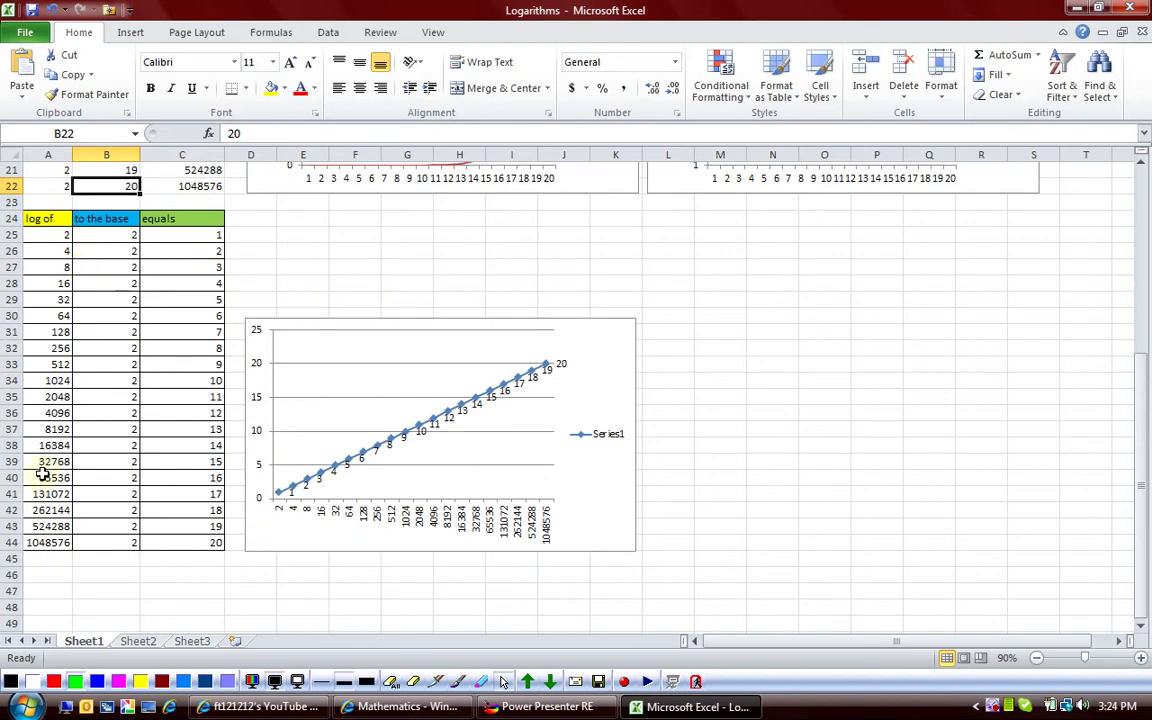
left_click(185, 184)
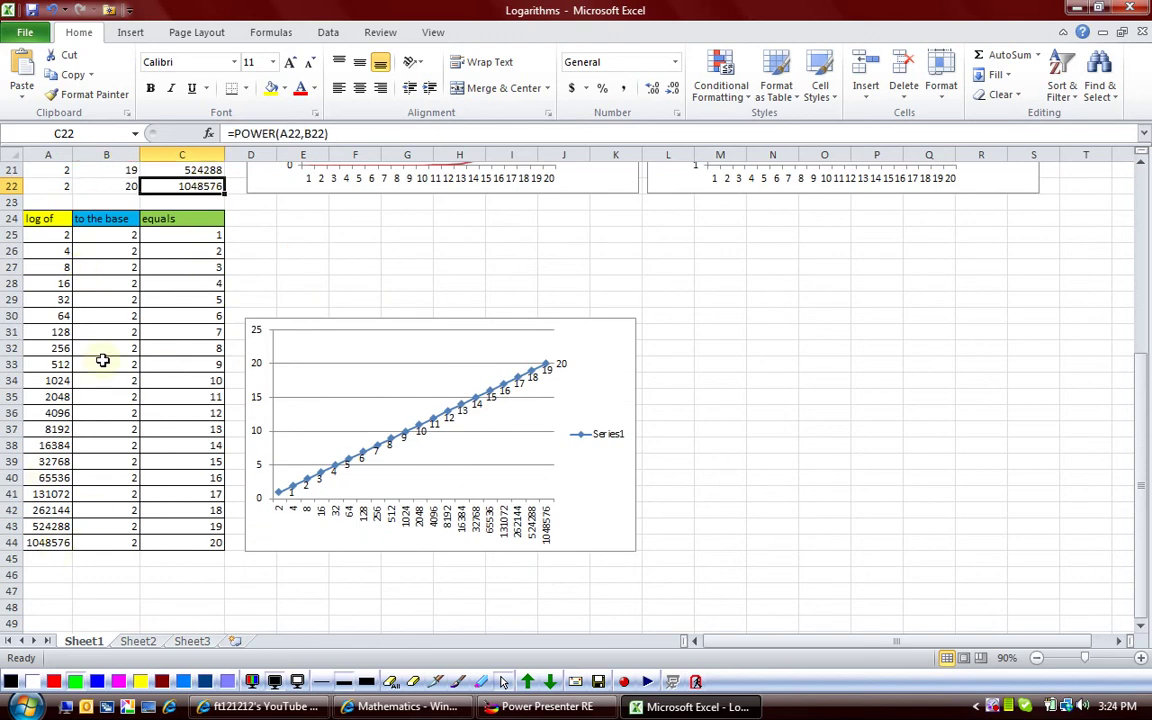
left_click(45, 544)
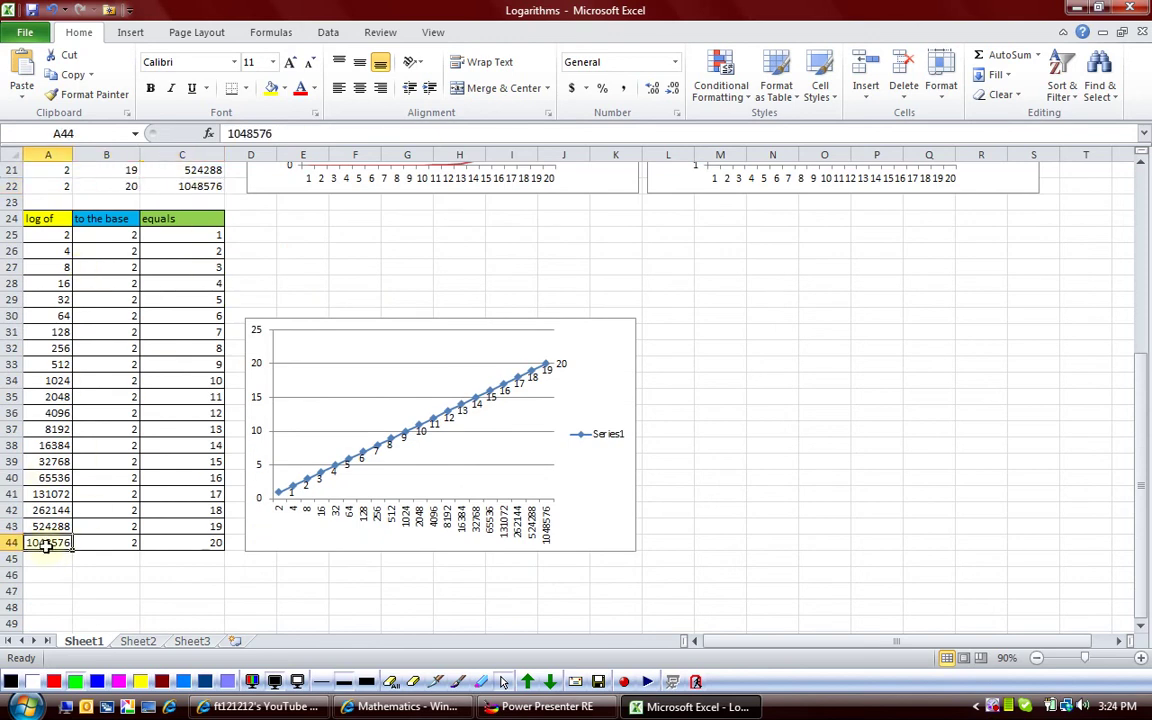
left_click(102, 543)
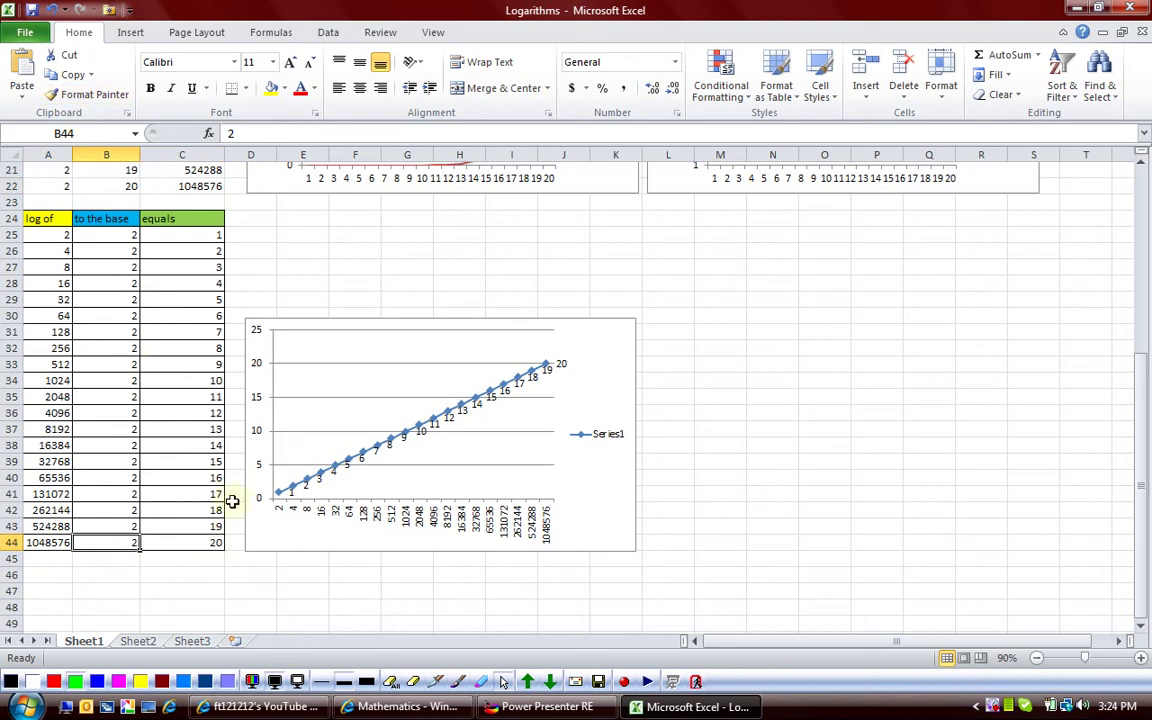
left_click(459, 685)
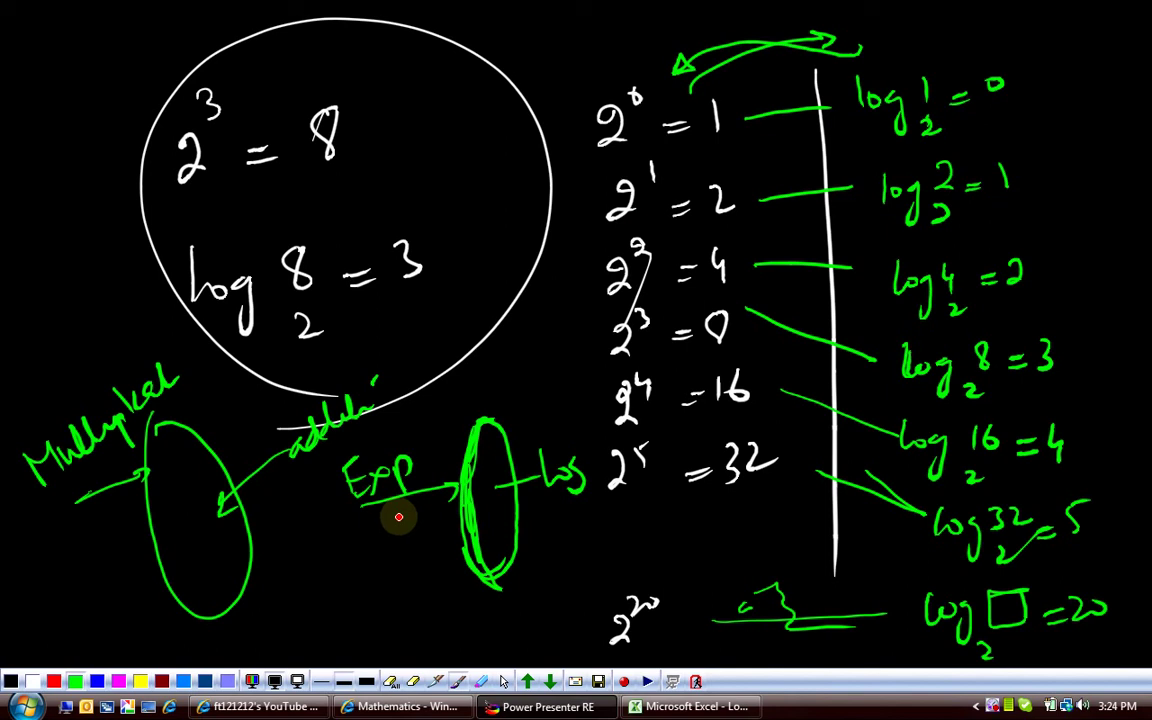
Step: Move to a blank board page, write the equation 2^20 = 1048576 in green and underline the answer
key("Page_Down")
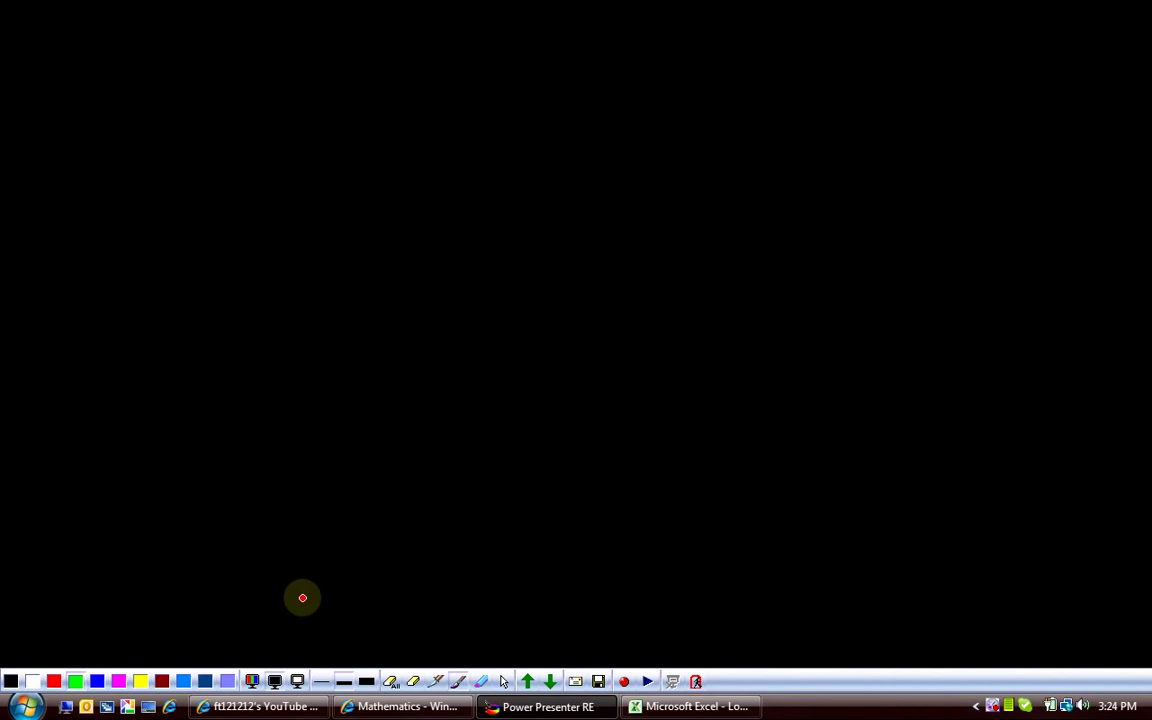
left_click_drag(296, 198, 310, 230)
mouse_move(314, 145)
left_mouse_down()
mouse_move(312, 183)
mouse_move(337, 156)
left_mouse_up()
left_click_drag(370, 198, 388, 194)
left_click_drag(370, 211, 390, 207)
mouse_move(424, 158)
left_mouse_down()
mouse_move(428, 193)
mouse_move(448, 168)
left_mouse_up()
left_click_drag(470, 140, 480, 185)
mouse_move(505, 140)
left_mouse_down()
mouse_move(548, 123)
mouse_move(546, 160)
left_mouse_up()
left_click_drag(572, 95, 575, 125)
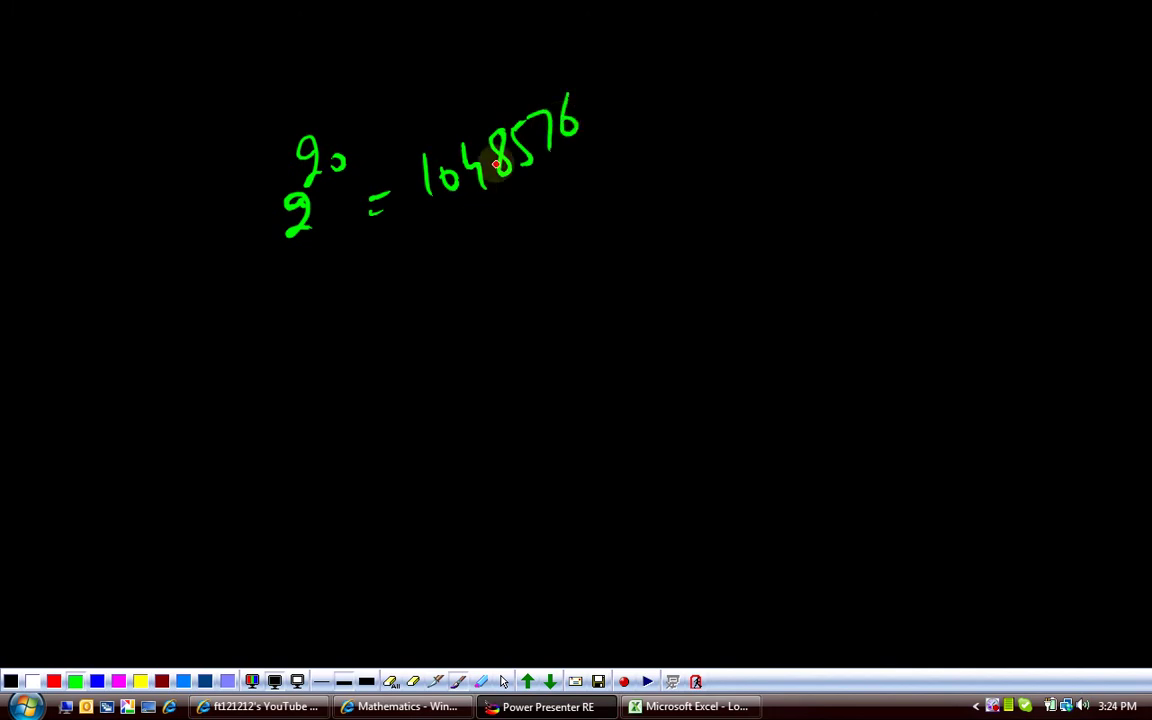
left_click_drag(435, 226, 590, 148)
Step: Write the matching base-2 logarithm of 1048576 = 20 below in green, with an arrow carrying 1048576 down from the exponential
mouse_move(239, 347)
left_mouse_down()
mouse_move(247, 404)
mouse_move(272, 373)
mouse_move(301, 380)
mouse_move(315, 435)
left_mouse_up()
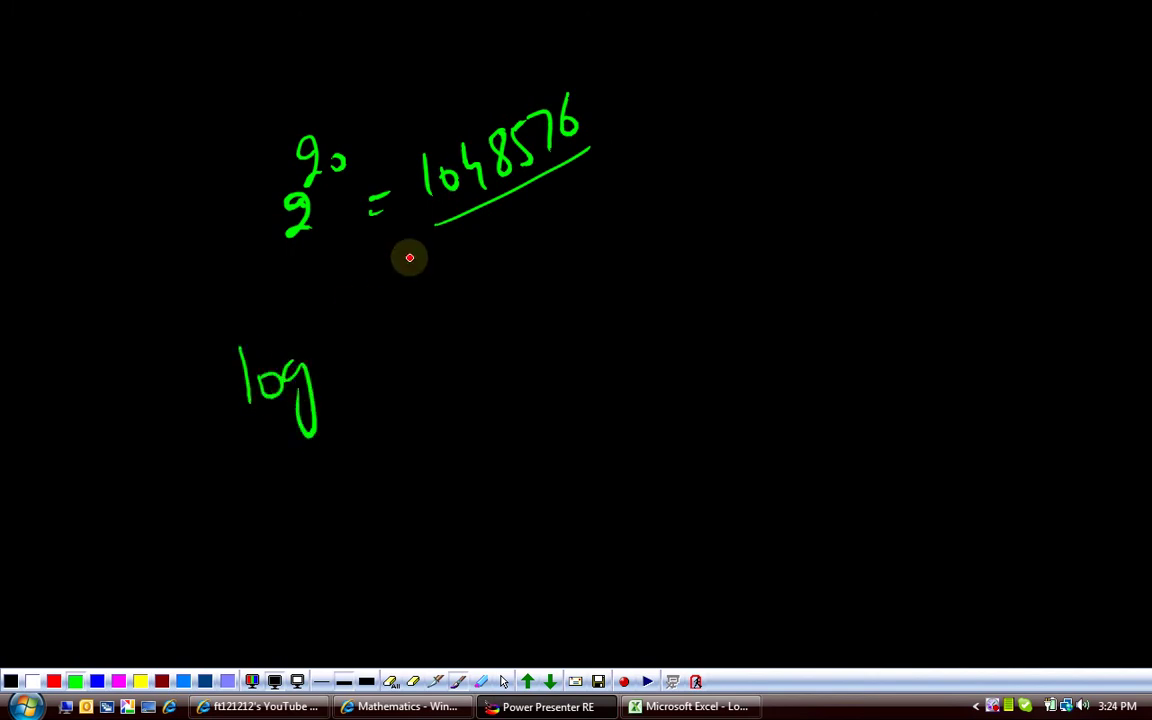
mouse_move(430, 215)
left_mouse_down()
mouse_move(372, 334)
mouse_move(385, 322)
mouse_move(458, 337)
mouse_move(486, 329)
mouse_move(501, 277)
mouse_move(533, 302)
left_mouse_up()
left_click_drag(556, 255, 548, 282)
left_click_drag(386, 408, 410, 428)
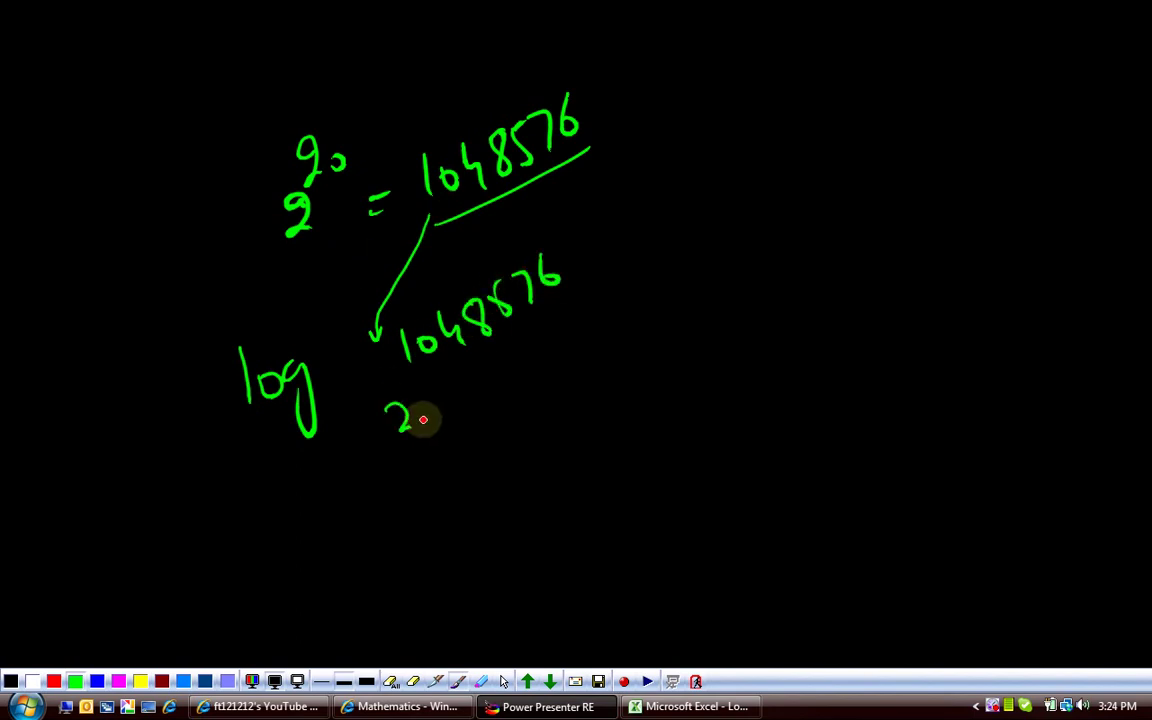
left_click_drag(604, 262, 632, 252)
mouse_move(608, 278)
left_mouse_down()
mouse_move(702, 266)
mouse_move(713, 240)
left_mouse_up()
Step: Circle the exponent 20 in magenta and link it to the log result, with arrows matching 1048576 and the base 2
mouse_move(285, 122)
left_mouse_down()
mouse_move(290, 172)
mouse_move(312, 112)
mouse_move(692, 147)
mouse_move(692, 187)
left_mouse_up()
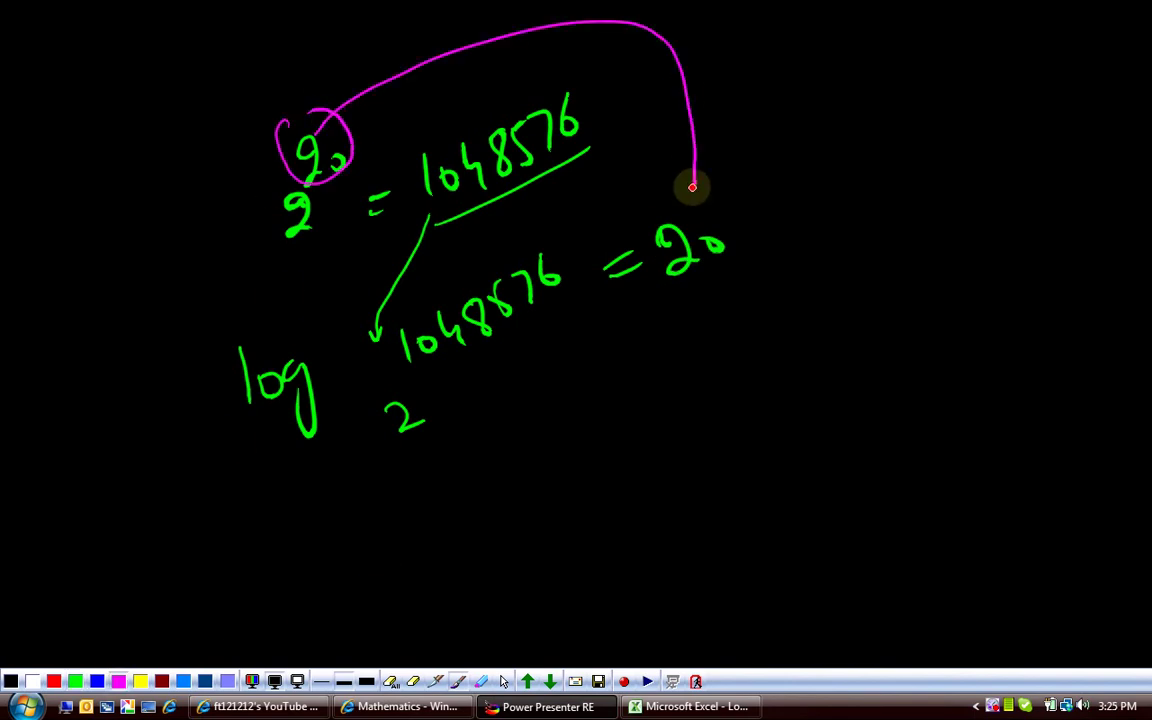
mouse_move(490, 196)
left_mouse_down()
mouse_move(474, 283)
mouse_move(486, 264)
left_mouse_up()
left_click_drag(297, 250, 301, 282)
mouse_move(317, 325)
left_mouse_down()
mouse_move(373, 399)
mouse_move(380, 391)
left_mouse_up()
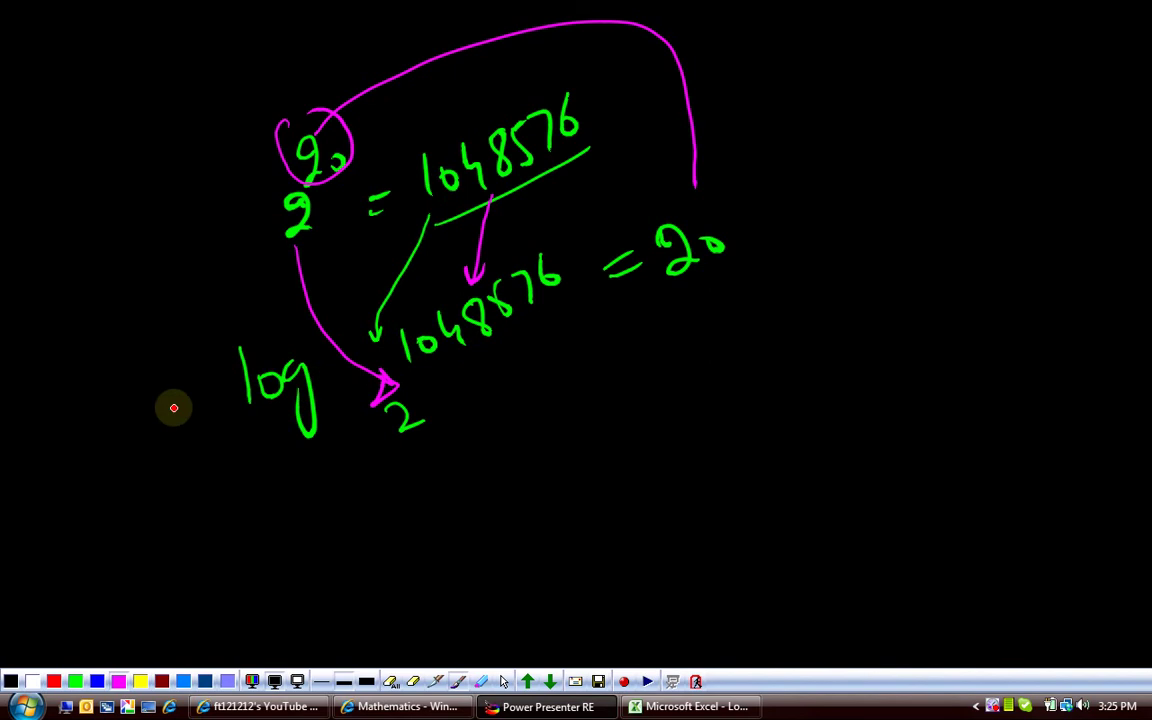
Step: Draw a magenta slanted line beside the word log and a small oval with a line on each side beyond the equations
left_click_drag(90, 409, 175, 349)
left_click_drag(958, 75, 985, 70)
left_click_drag(897, 120, 944, 110)
left_click_drag(1049, 71, 983, 91)
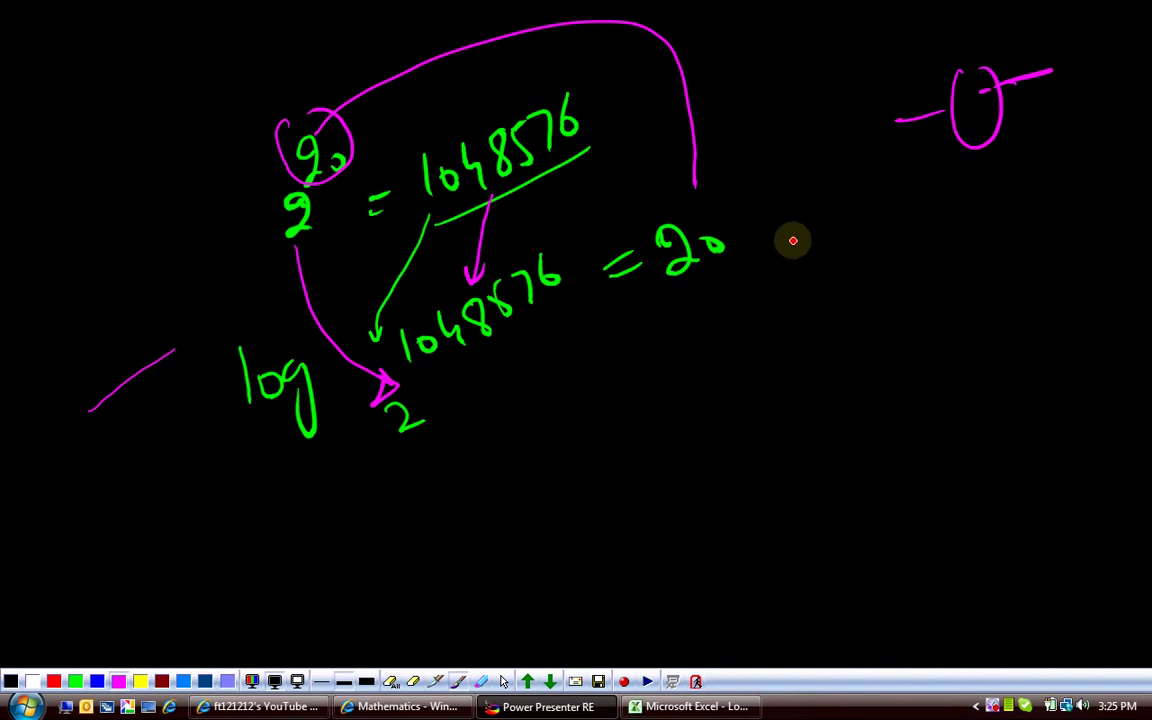
Step: Write "Exp" and "Log" with a short word beneath in magenta below the equations, and enclose them in a large curve
mouse_move(658, 417)
left_mouse_down()
mouse_move(640, 419)
mouse_move(738, 432)
left_mouse_up()
mouse_move(870, 330)
left_mouse_down()
mouse_move(905, 347)
mouse_move(918, 334)
mouse_move(930, 382)
left_mouse_up()
left_click_drag(902, 440, 855, 520)
left_click_drag(830, 462, 860, 452)
left_click_drag(855, 520, 815, 550)
mouse_move(753, 598)
left_mouse_down()
mouse_move(1011, 337)
mouse_move(586, 508)
left_mouse_up()
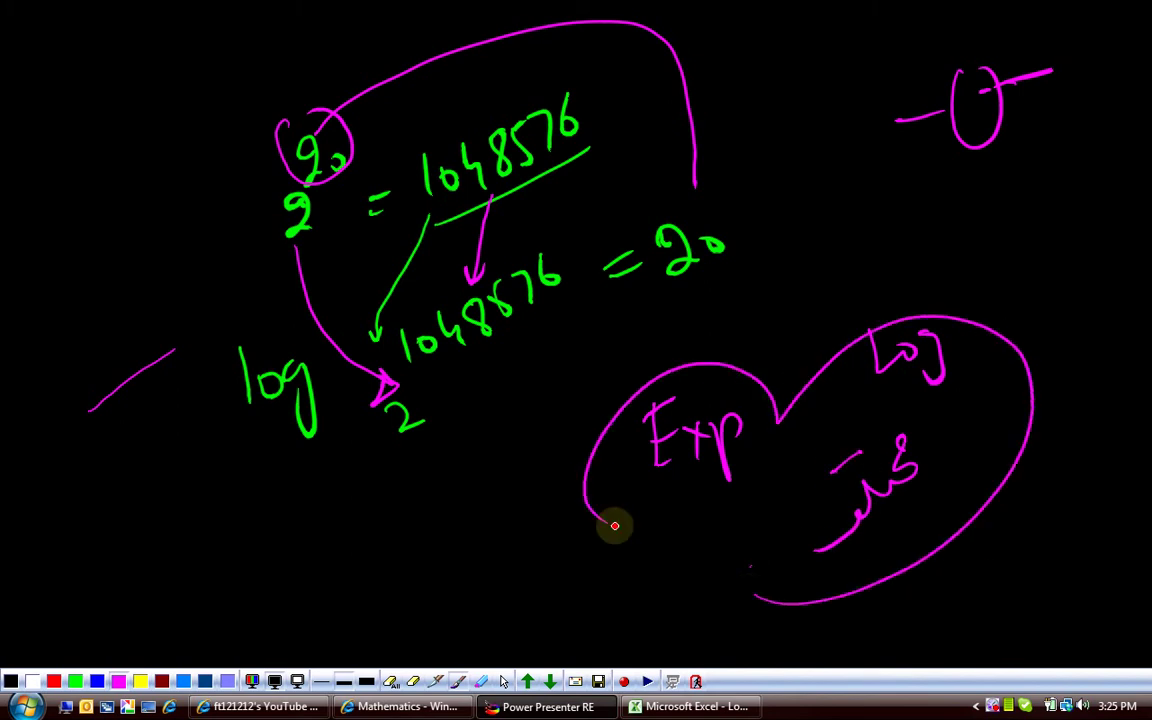
left_click_drag(614, 525, 619, 529)
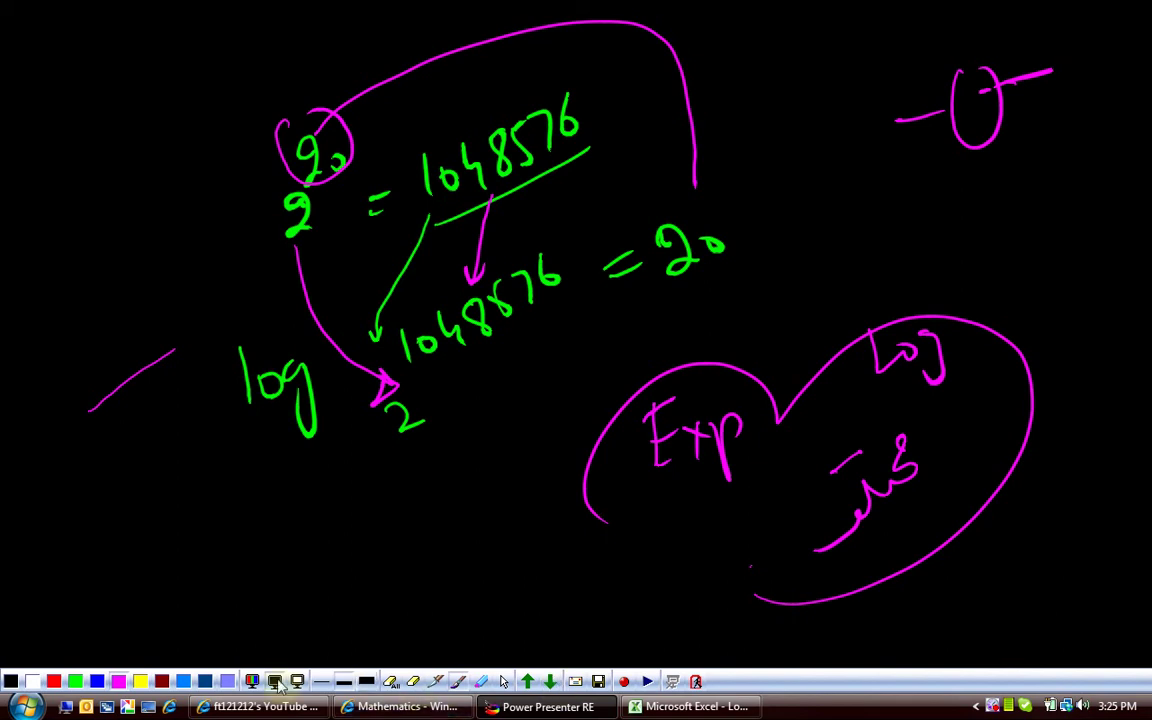
Step: Switch to the Logarithms workbook in Excel and inspect the POWER formula in C21 of the exponential table
left_click(505, 682)
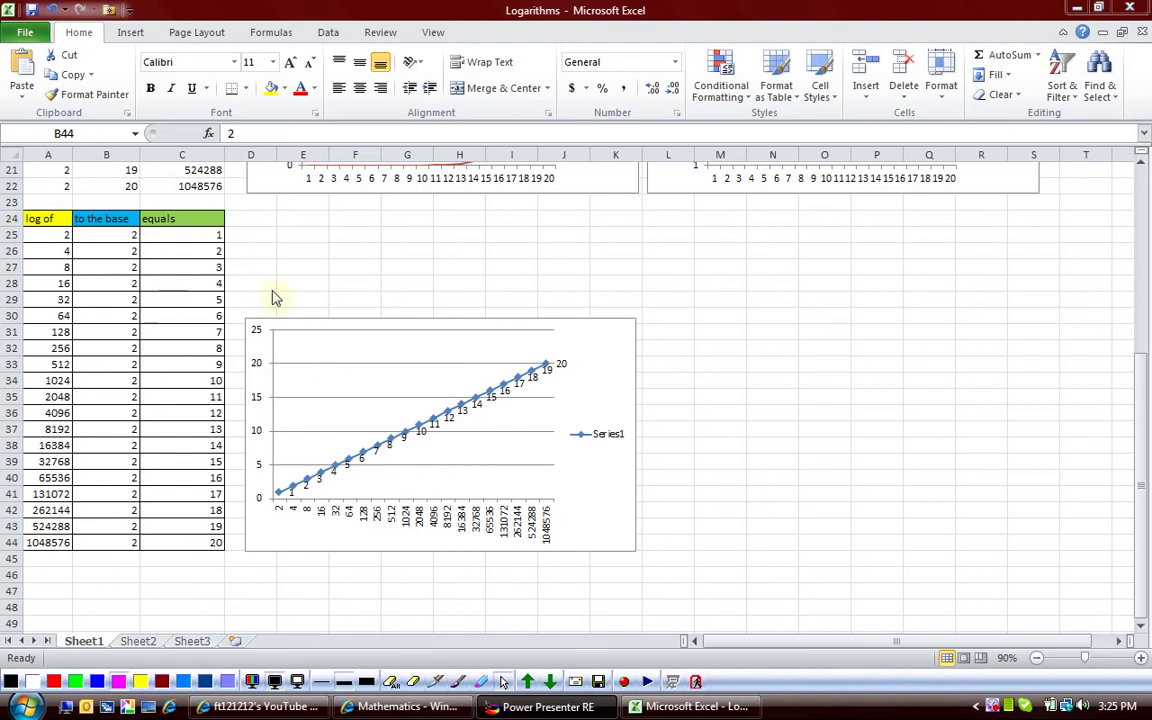
left_click(1132, 319)
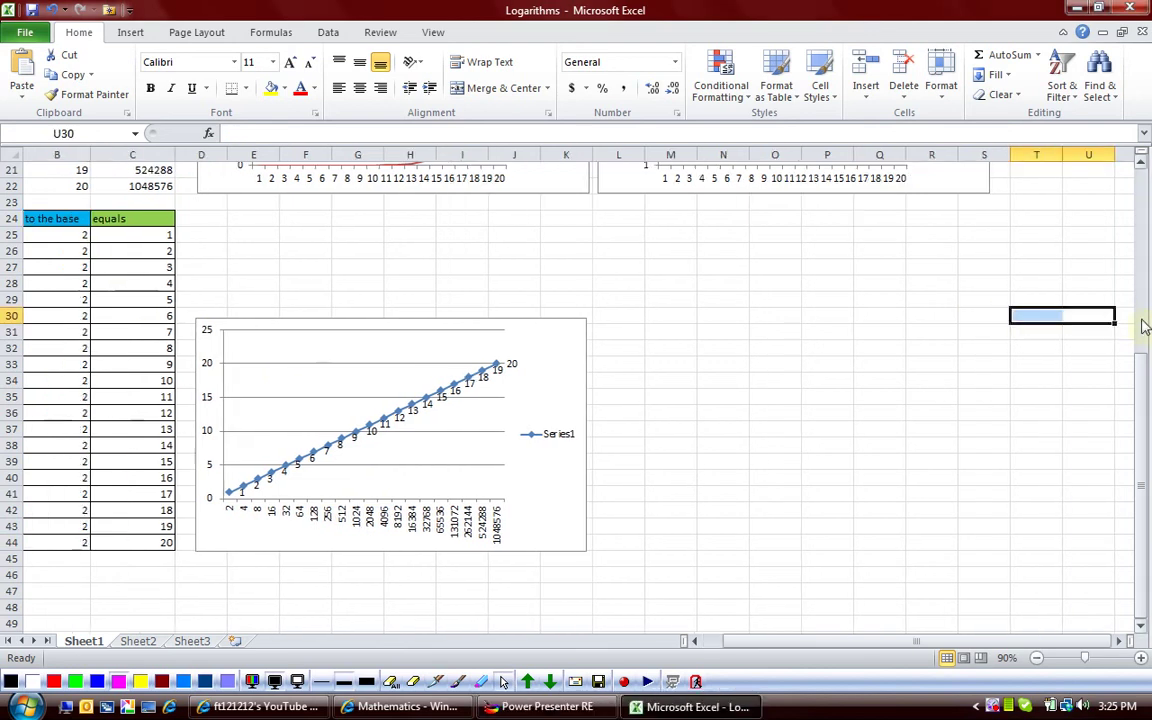
scroll(1113, 316, "up", 7)
left_click_drag(763, 651, 745, 648)
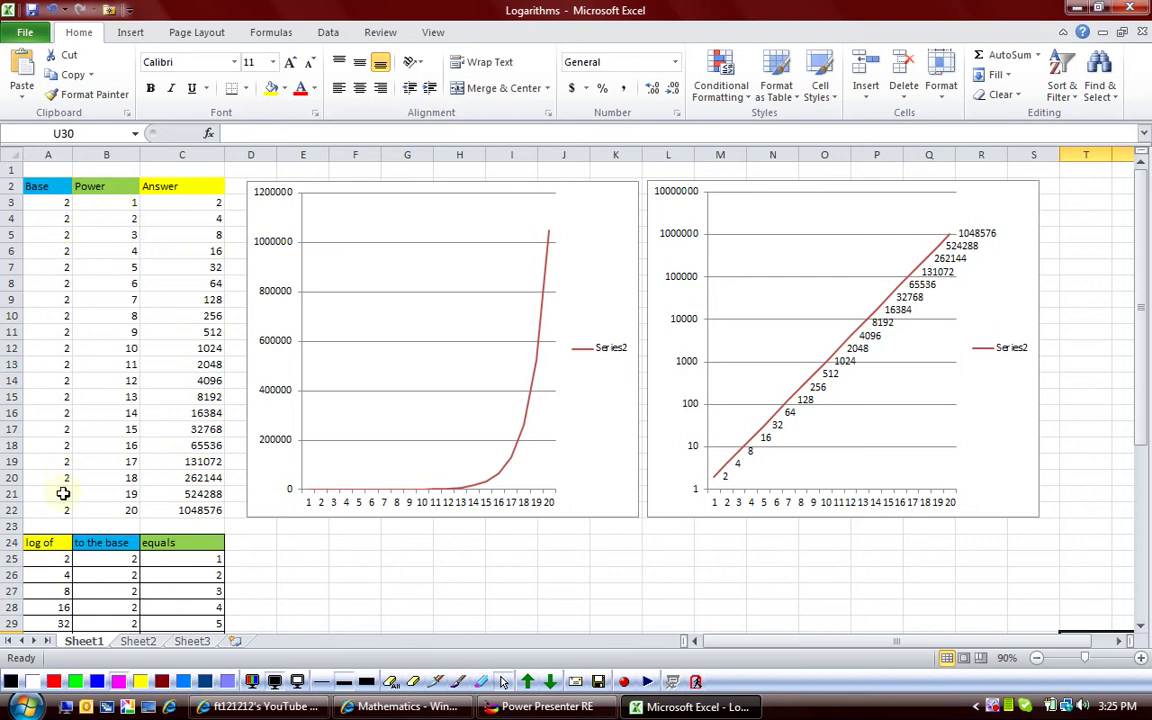
left_click(195, 497)
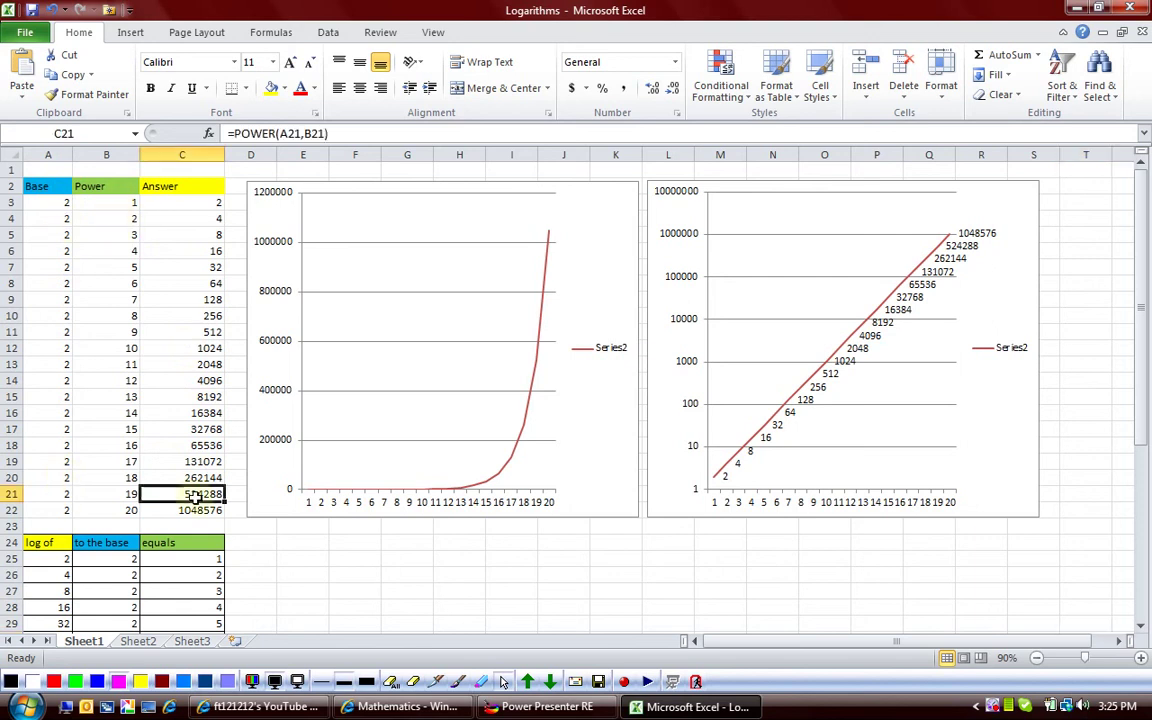
Step: Compare the Base, Power and Answer columns with the logarithm table and its line chart
scroll(165, 445, "down", 2)
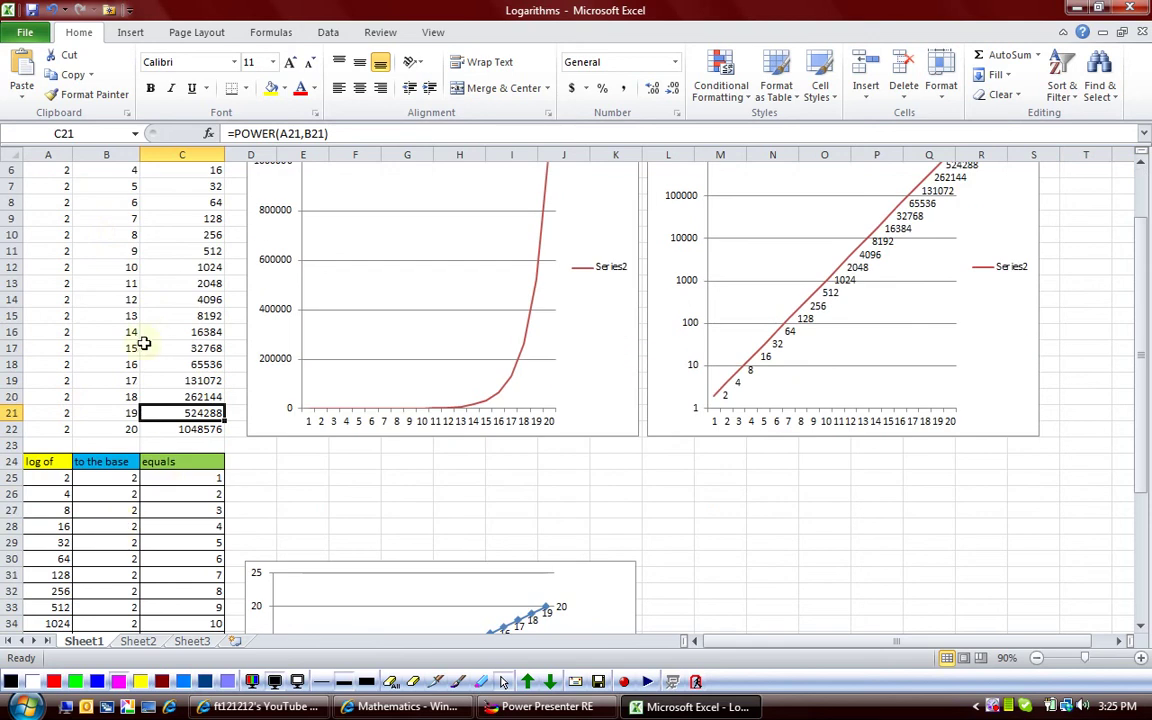
scroll(143, 342, "down", 3)
scroll(55, 340, "down", 2)
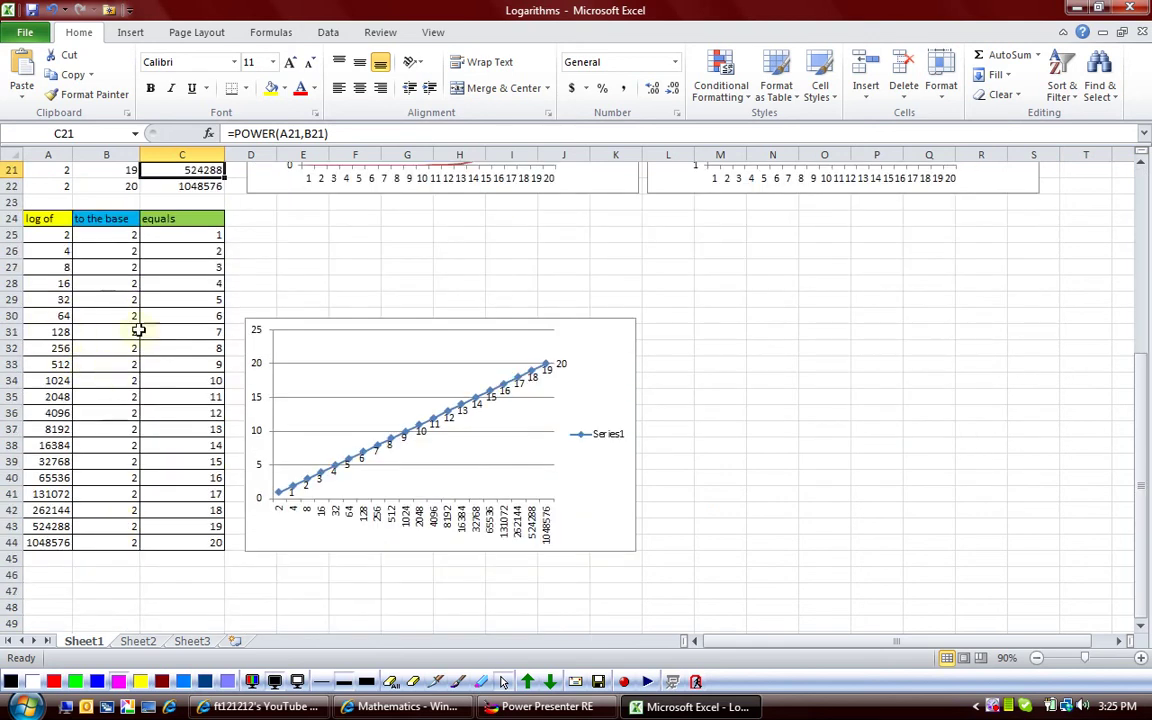
scroll(162, 347, "up", 7)
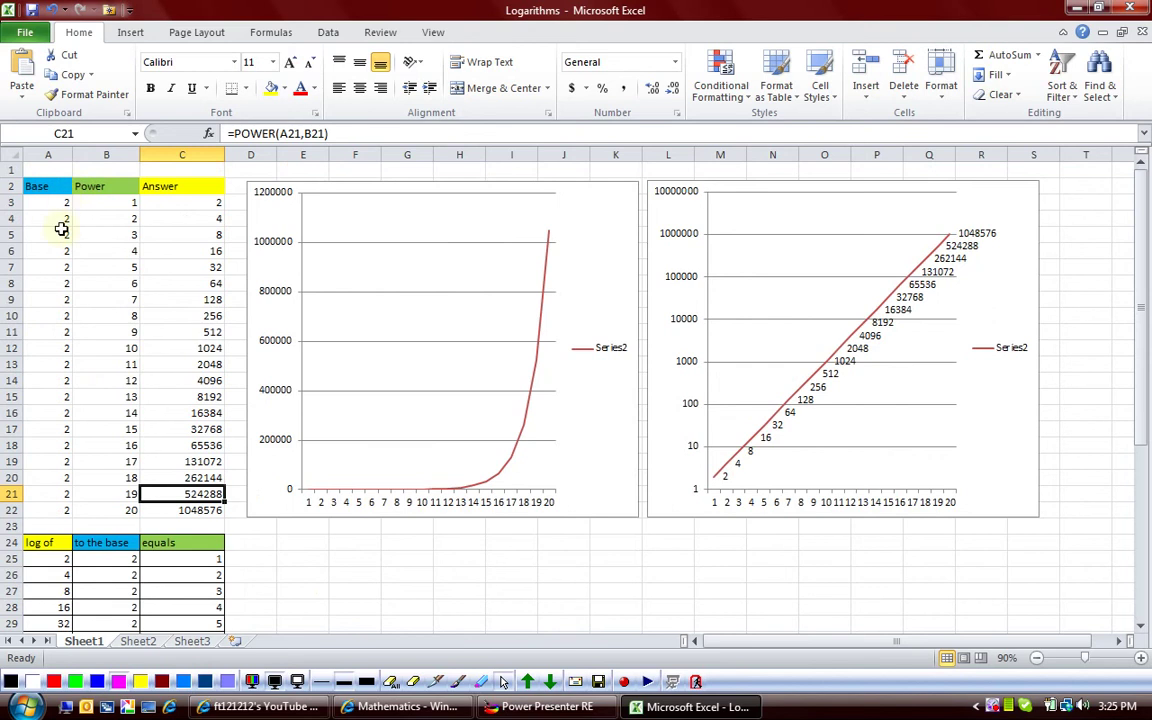
scroll(44, 463, "down", 5)
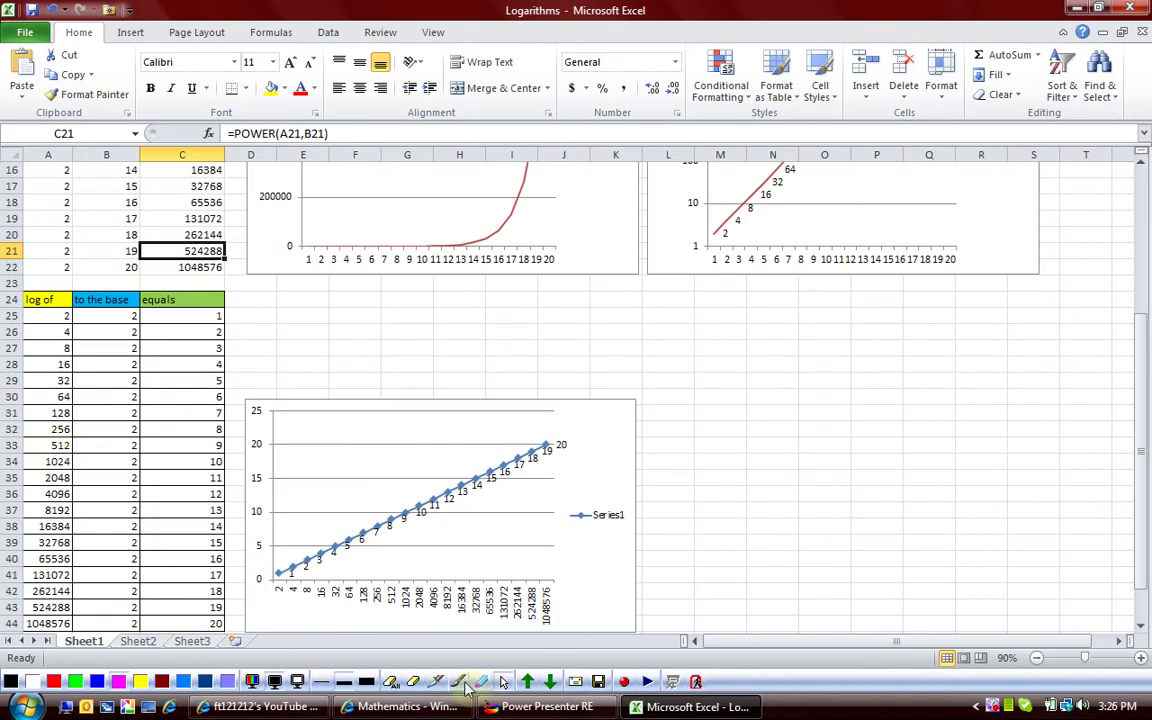
Step: Return to the drawing board and review the linear scale and logarithmic scale pages through to the 2^20 page
left_click(470, 686)
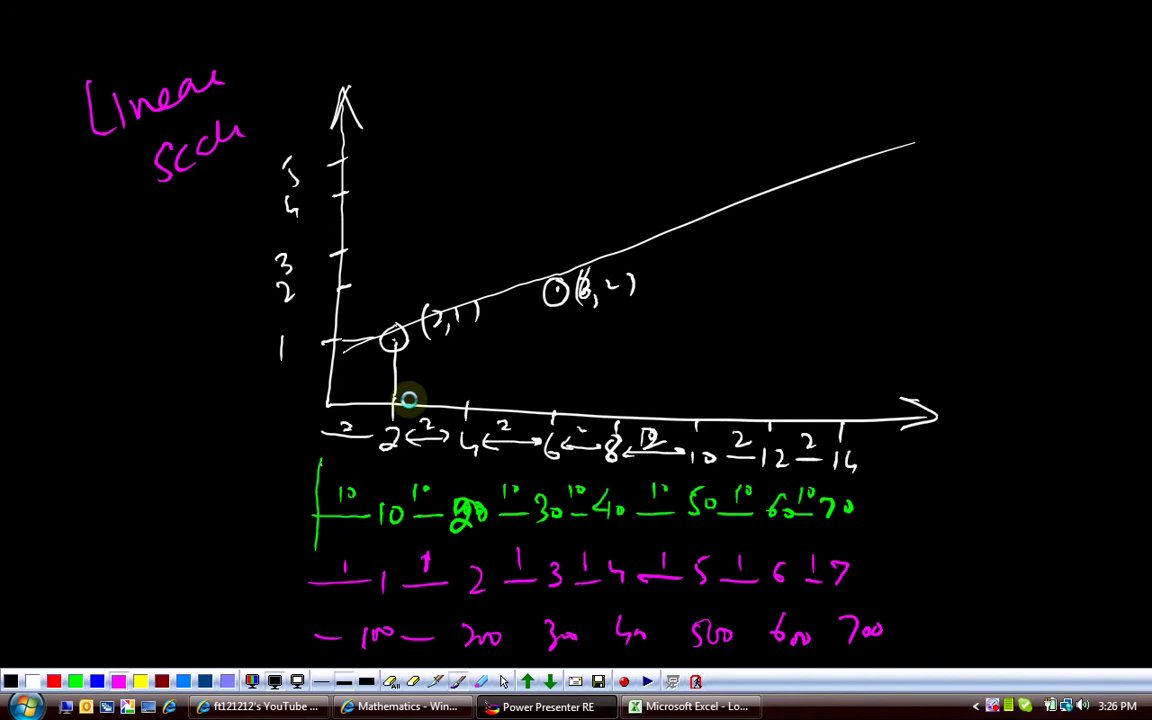
key("Page_Down")
key("Page_Down")
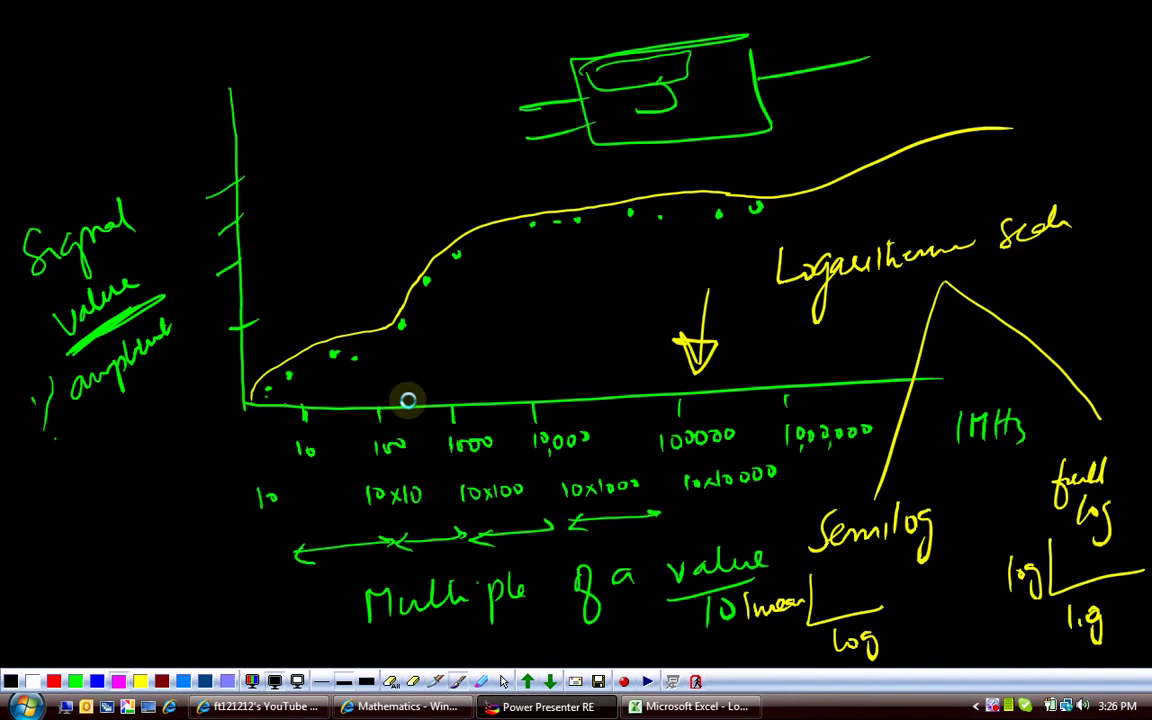
key("Page_Down")
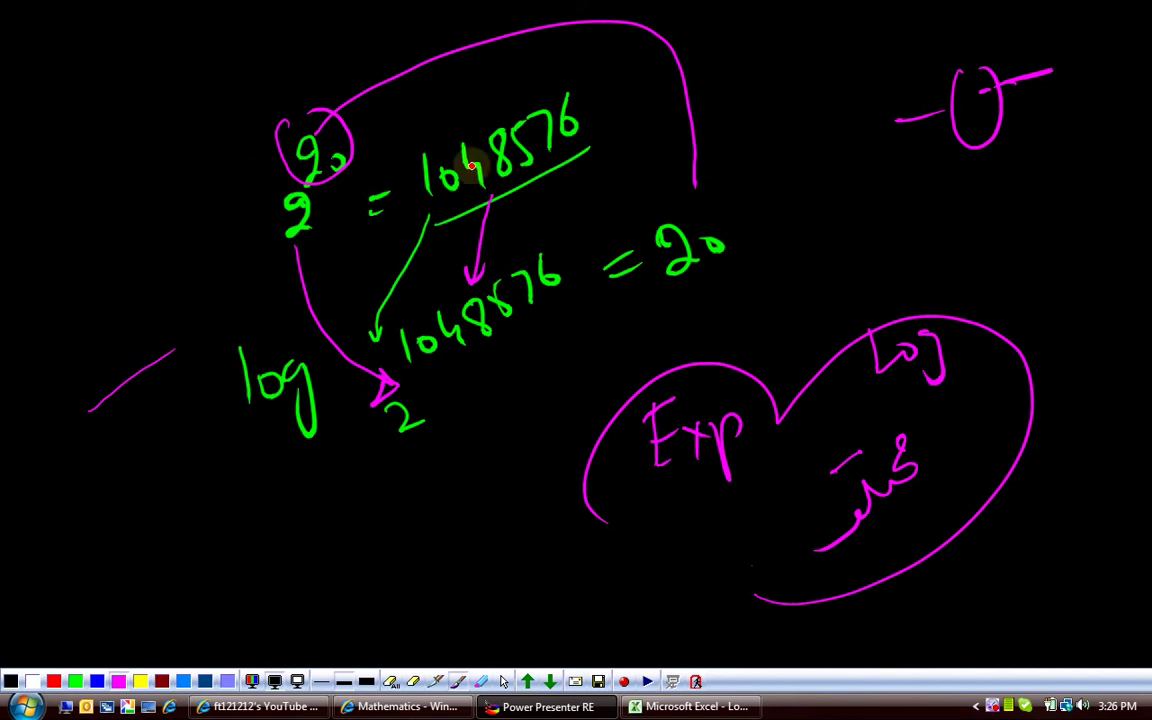
Step: Switch to Internet Explorer and examine the Age and Money table with its linear and logarithmic graphs on the Mathematics page
left_click(437, 681)
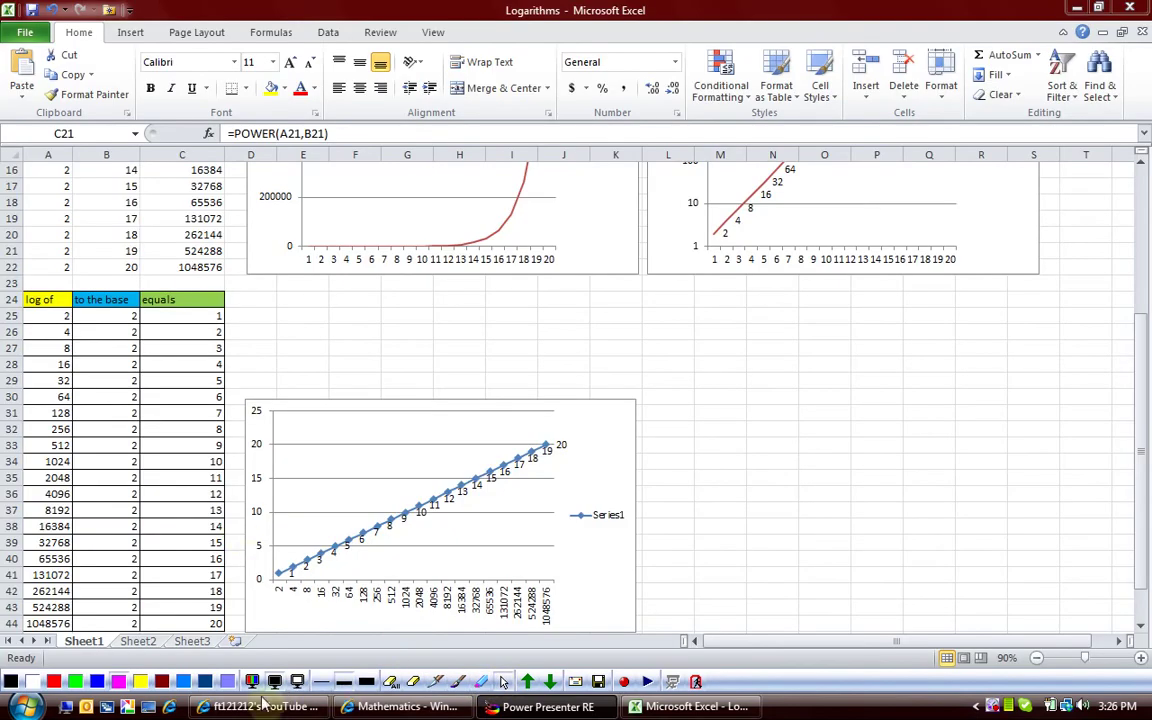
left_click(392, 708)
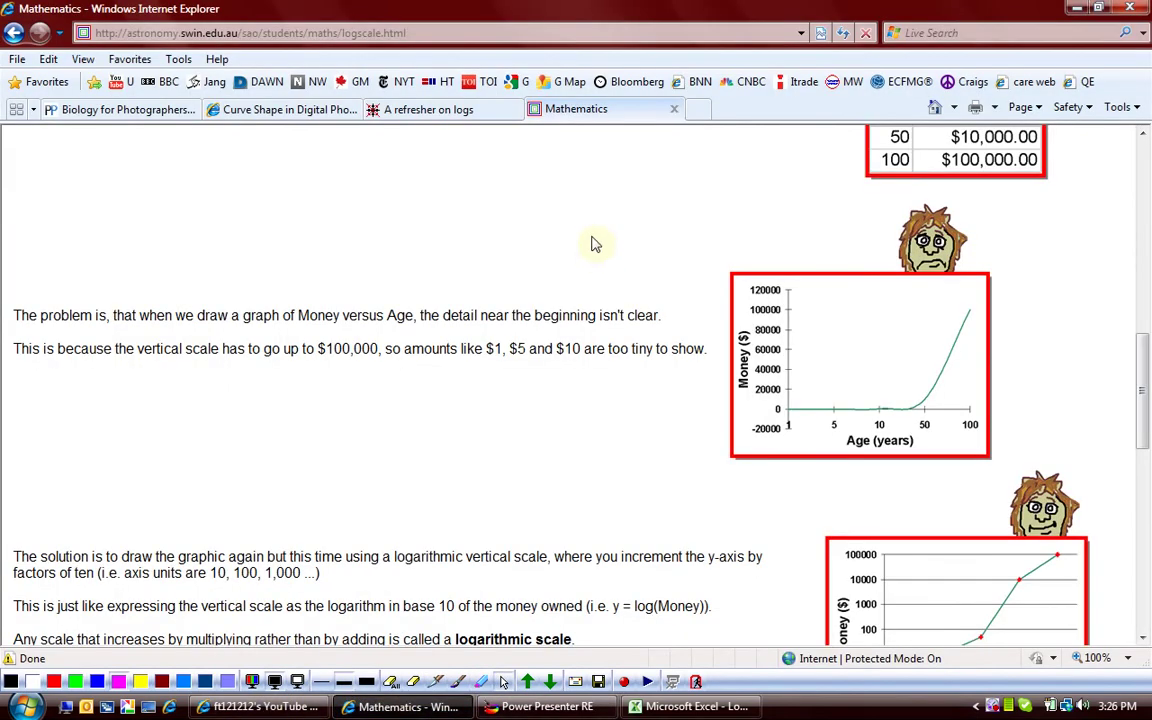
scroll(595, 244, "down", 3)
scroll(591, 239, "up", 9)
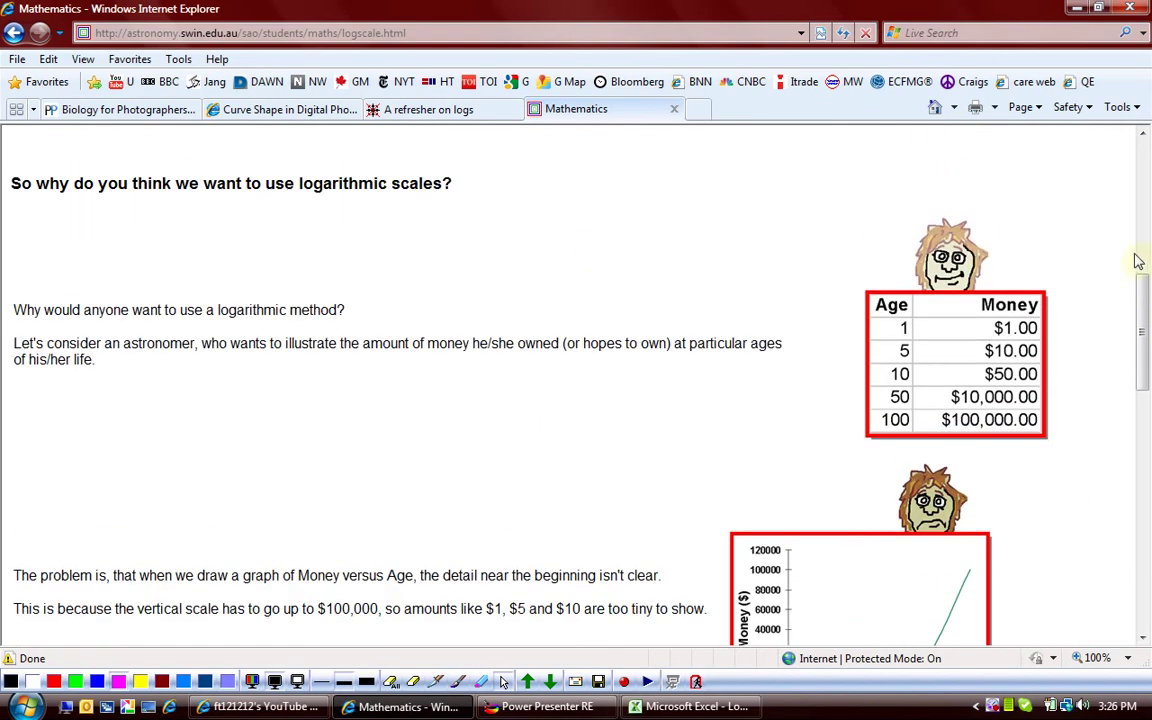
scroll(1138, 261, "down", 3)
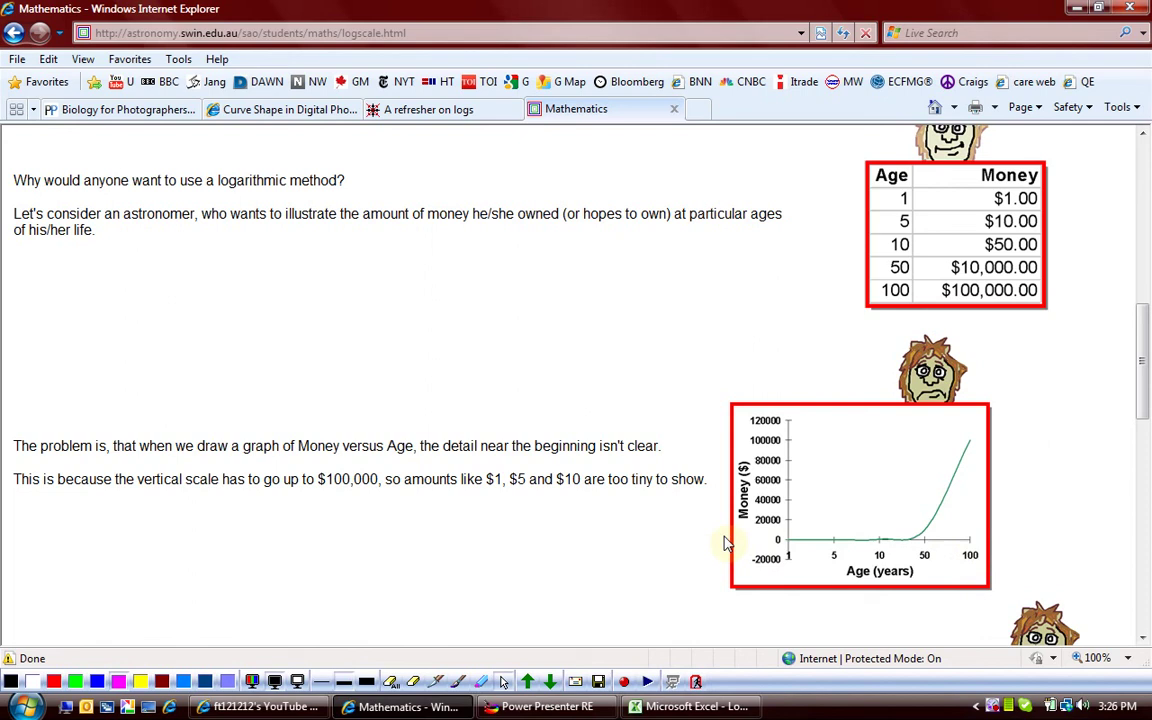
scroll(712, 484, "down", 5)
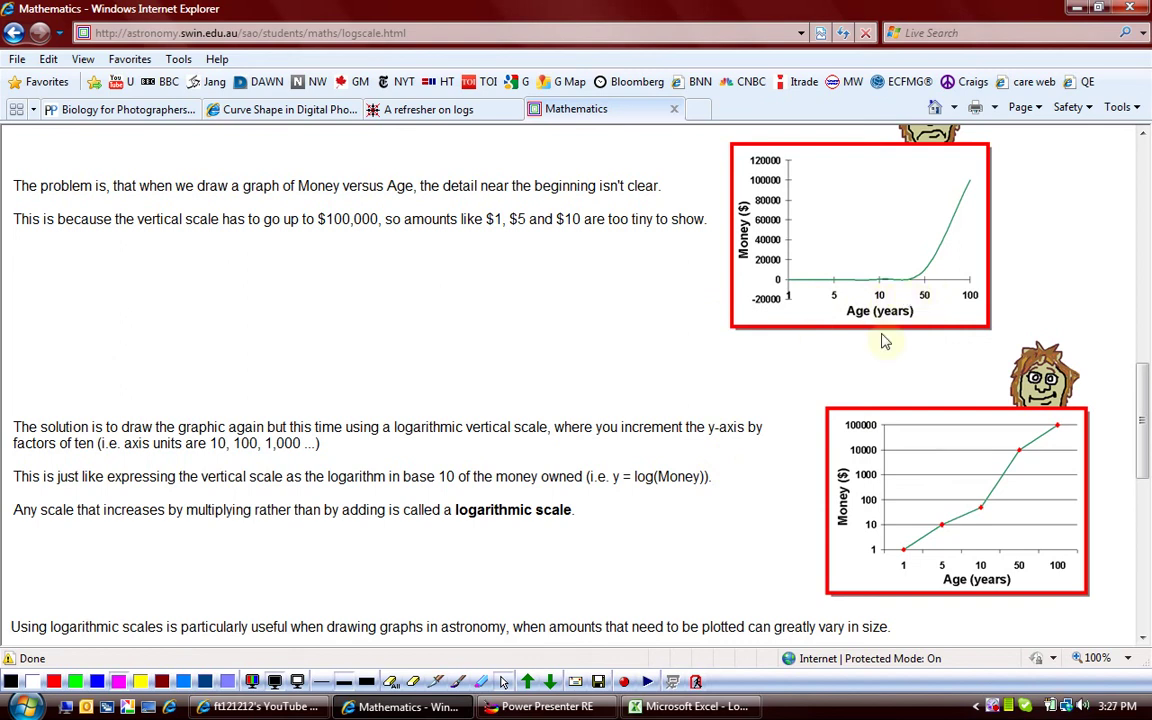
scroll(803, 389, "up", 3)
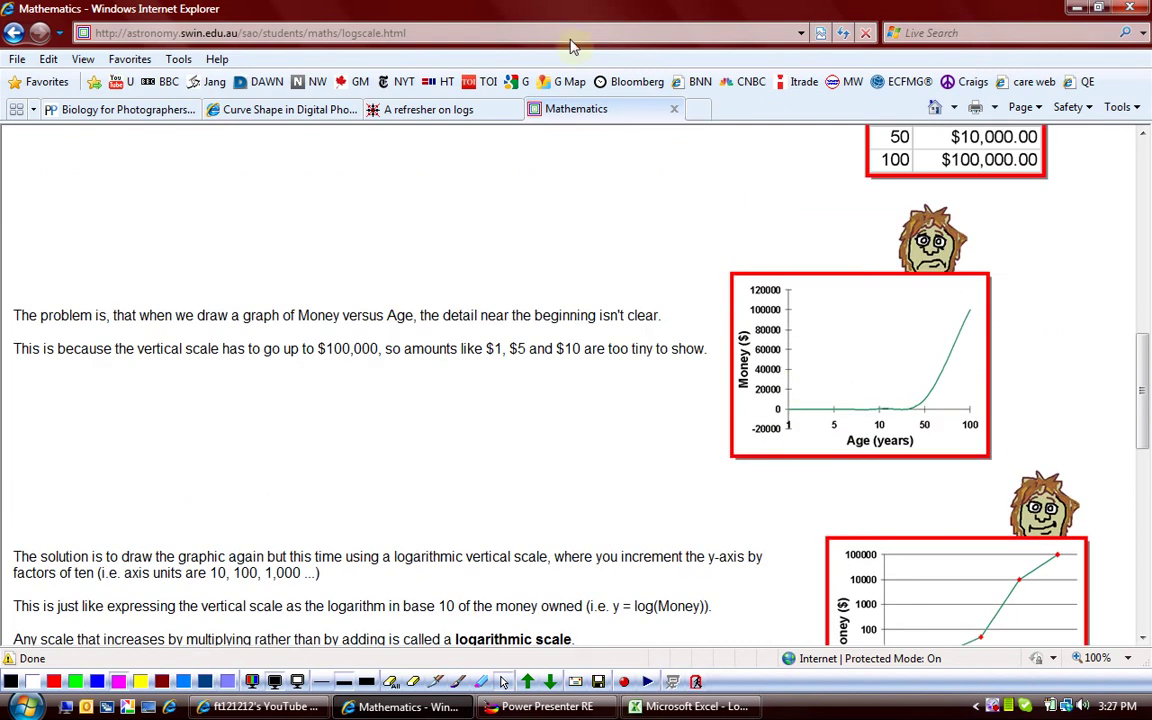
Step: Close the Mathematics page, and select the web address of the "Biology for Photographers: Why is the Aperture Scale Logarithmic?" article
left_click(674, 110)
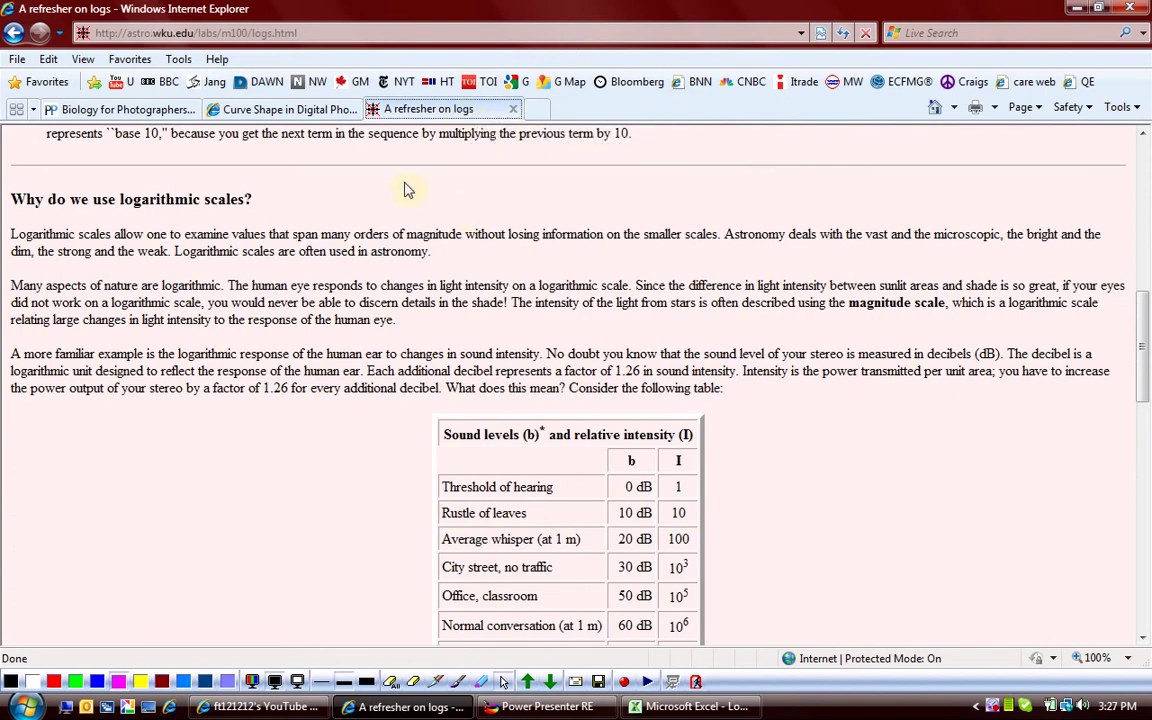
left_click(150, 110)
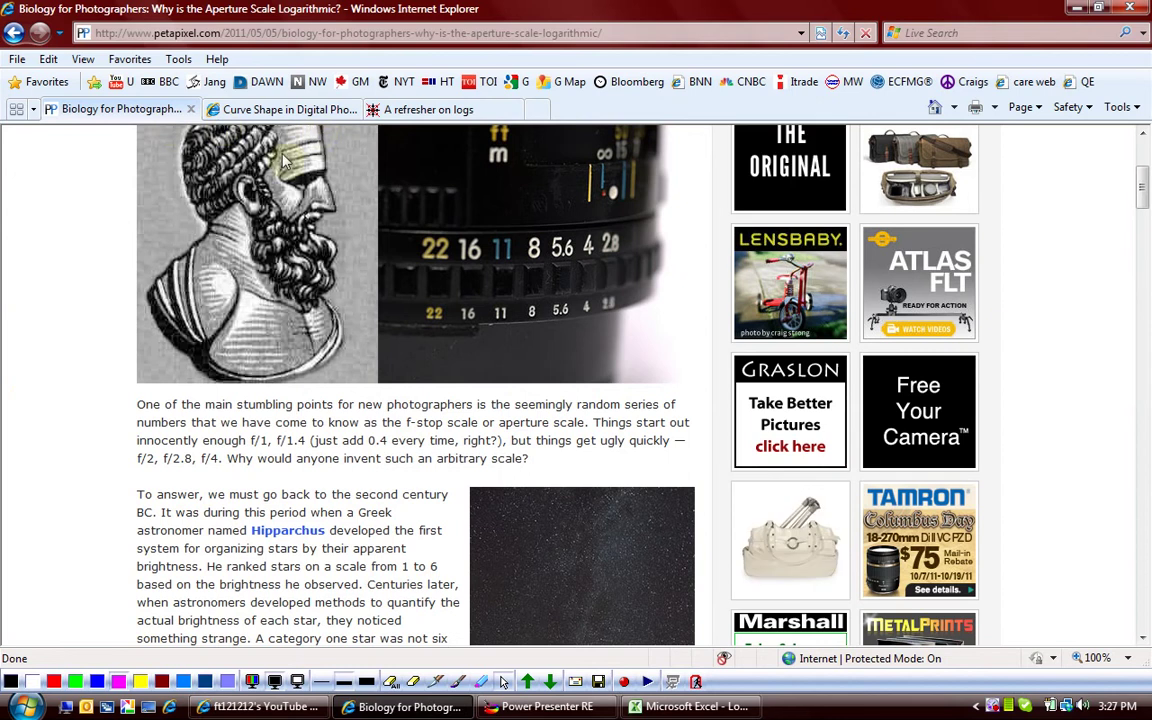
scroll(165, 272, "down", 5)
scroll(160, 268, "up", 6)
left_click(155, 36)
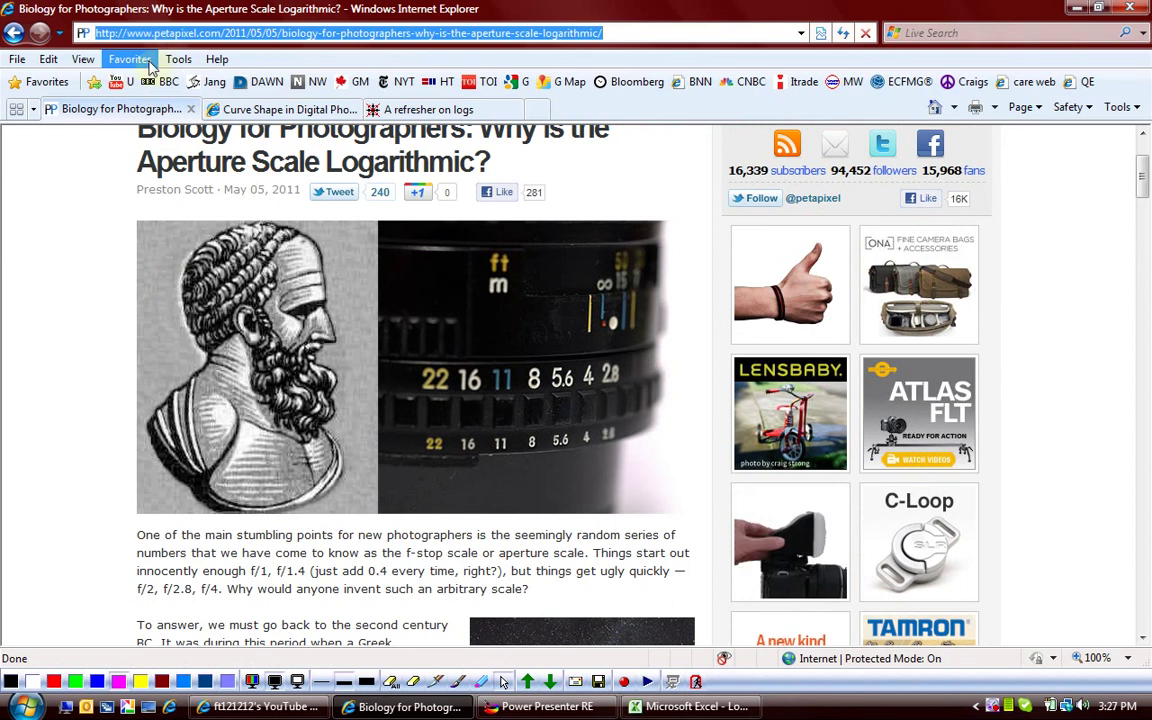